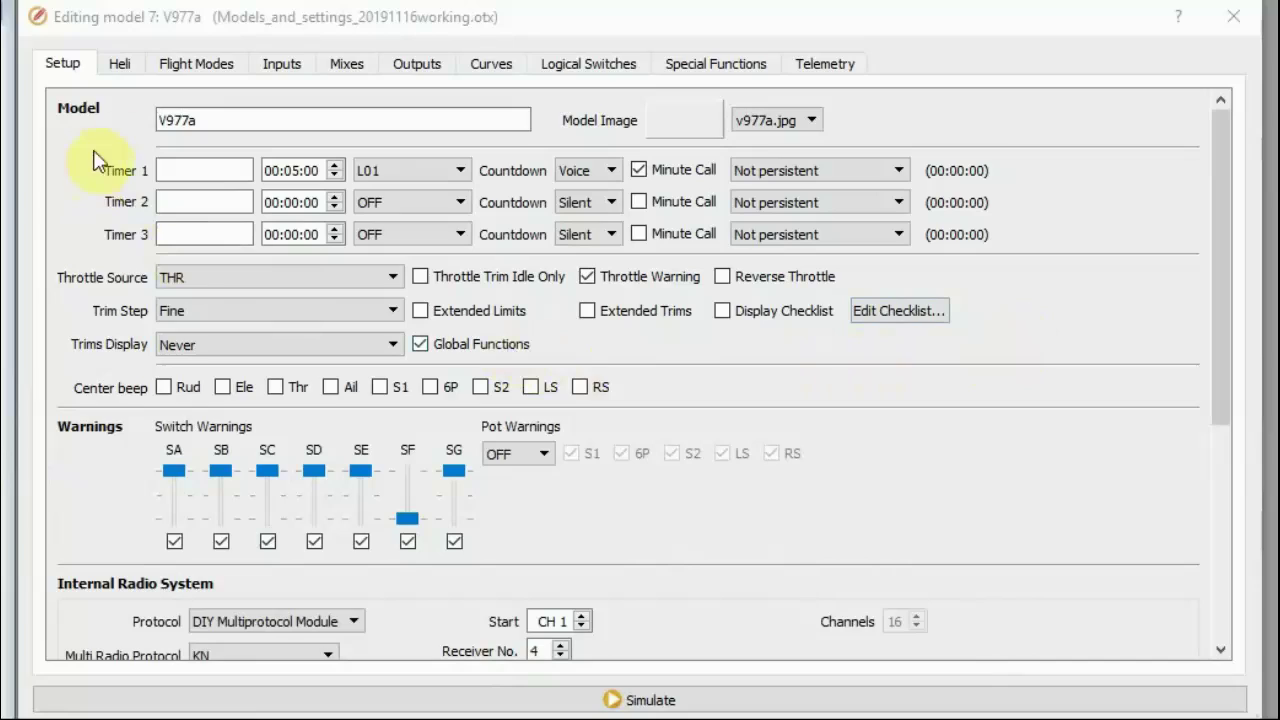
Review the V977a model's general setup, timer logical switches, switch warnings, radio protocol, heli and flight mode settings
left_click(182, 124)
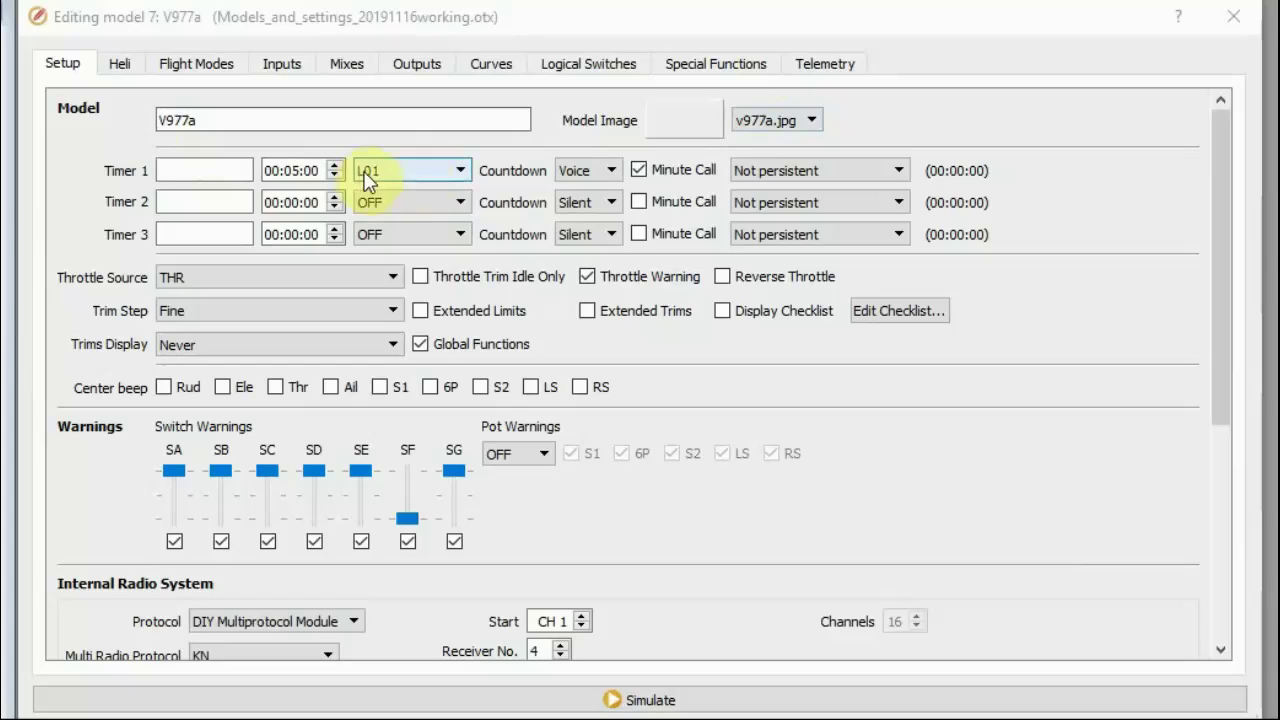
left_click(590, 65)
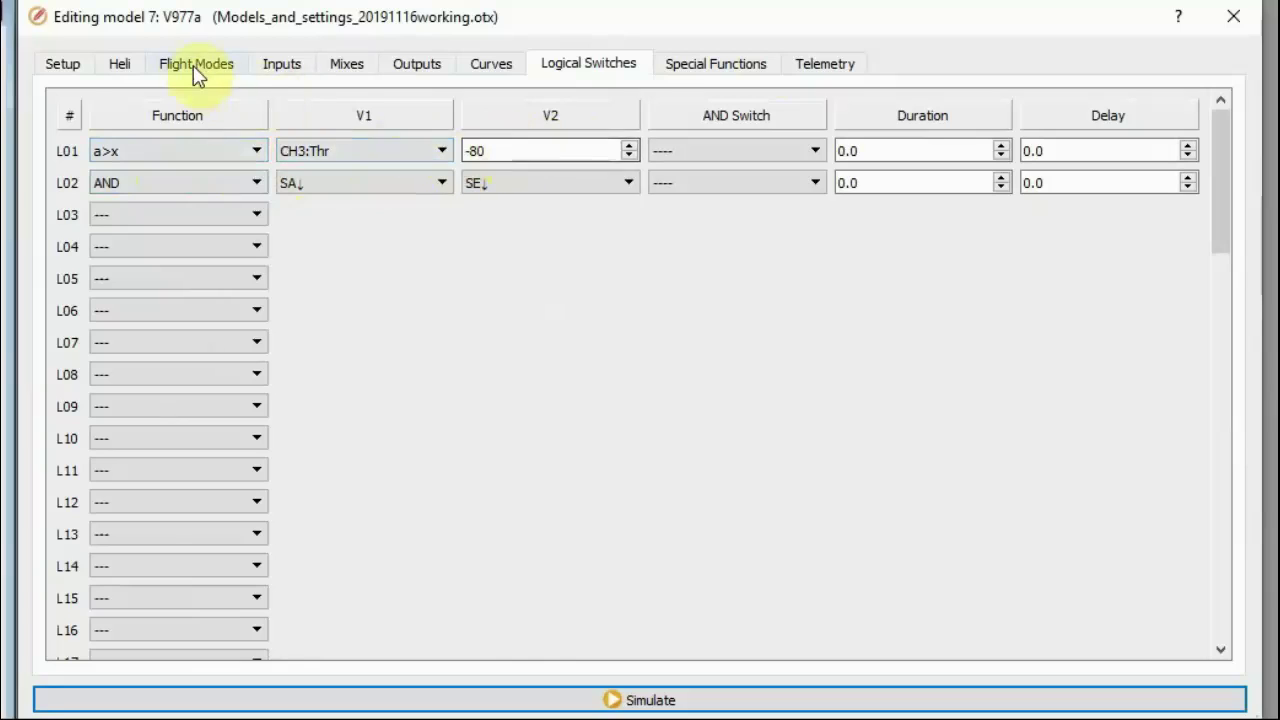
left_click(62, 63)
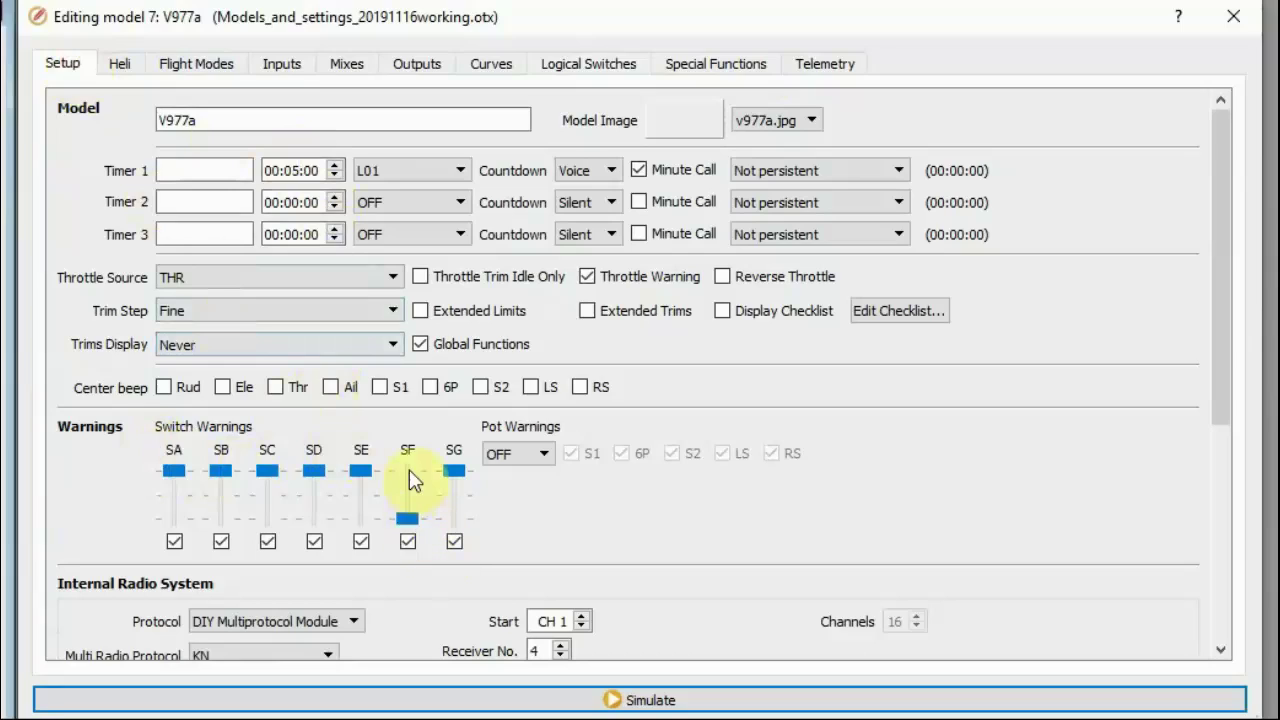
left_click(418, 520)
scroll(694, 503, "down", 2)
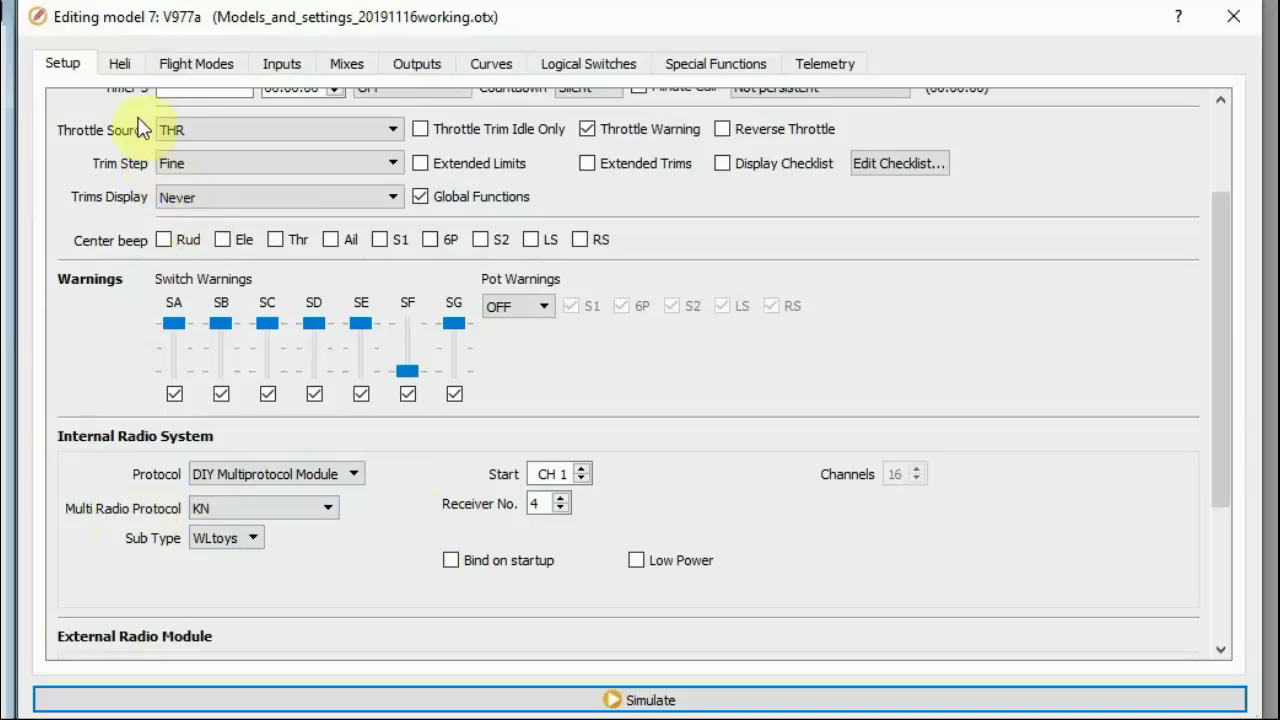
left_click(122, 63)
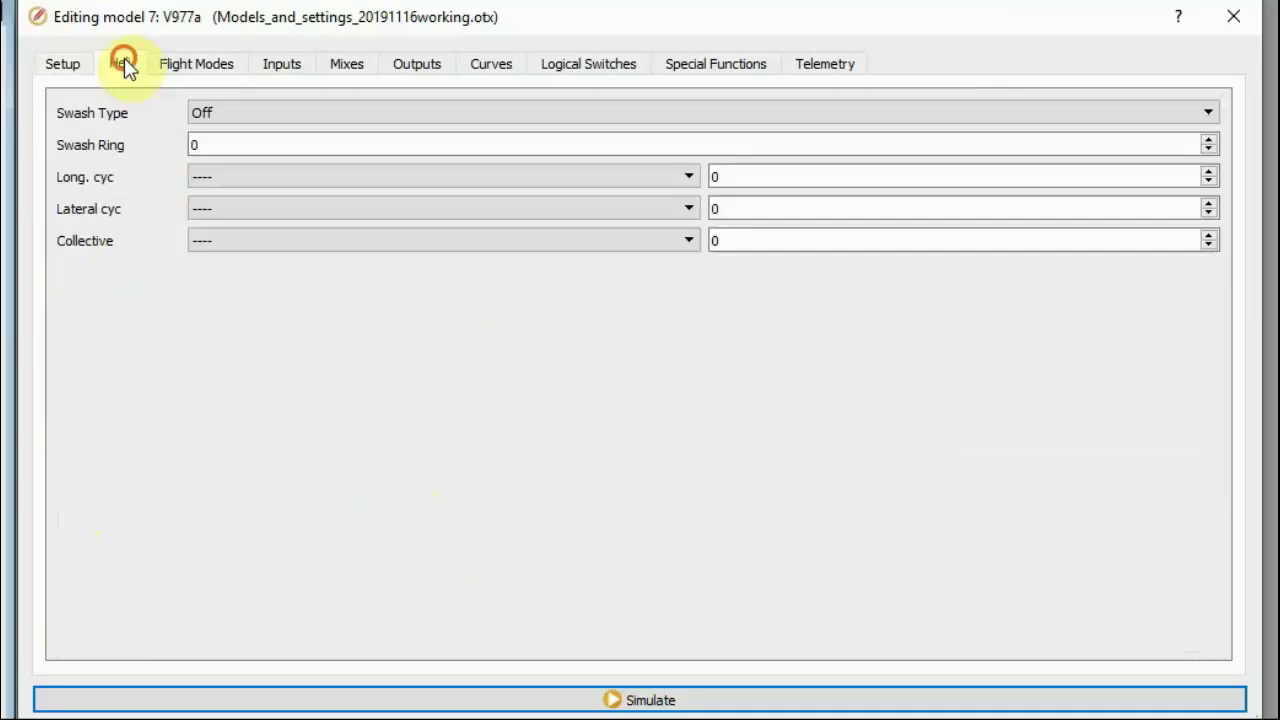
left_click(204, 64)
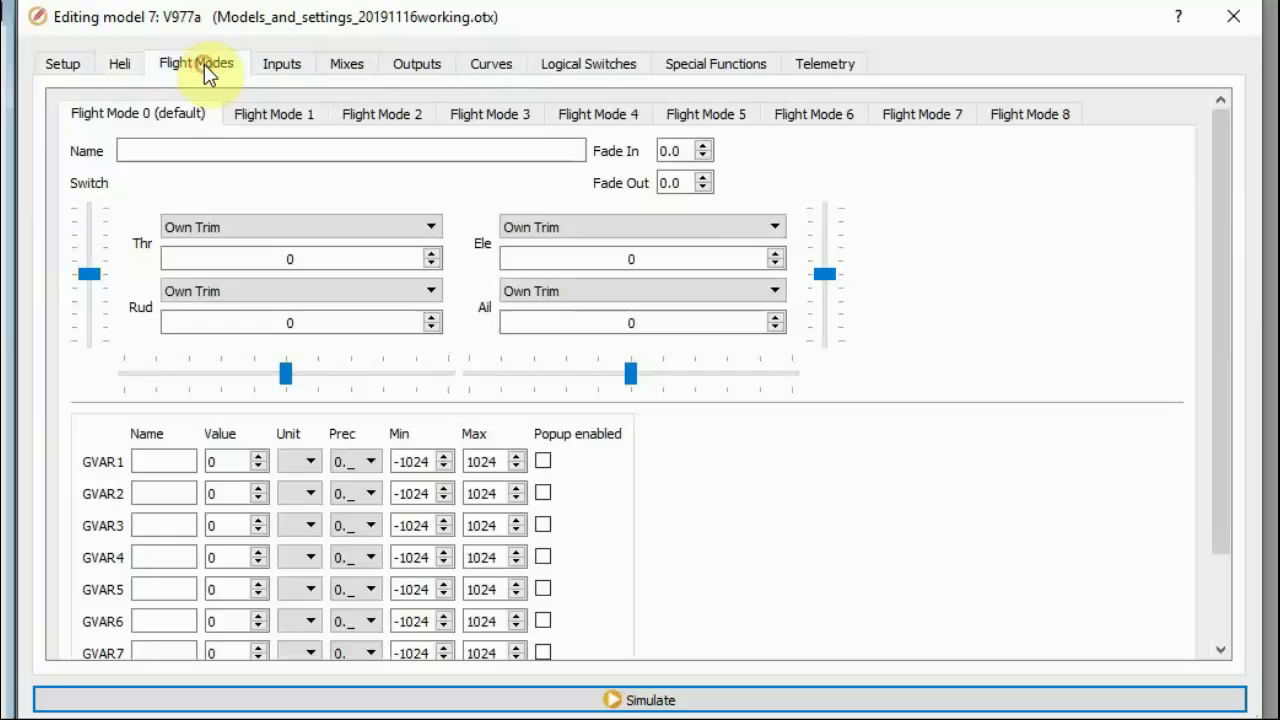
Change the curve type of the I4:Rud input to Diff
left_click(282, 66)
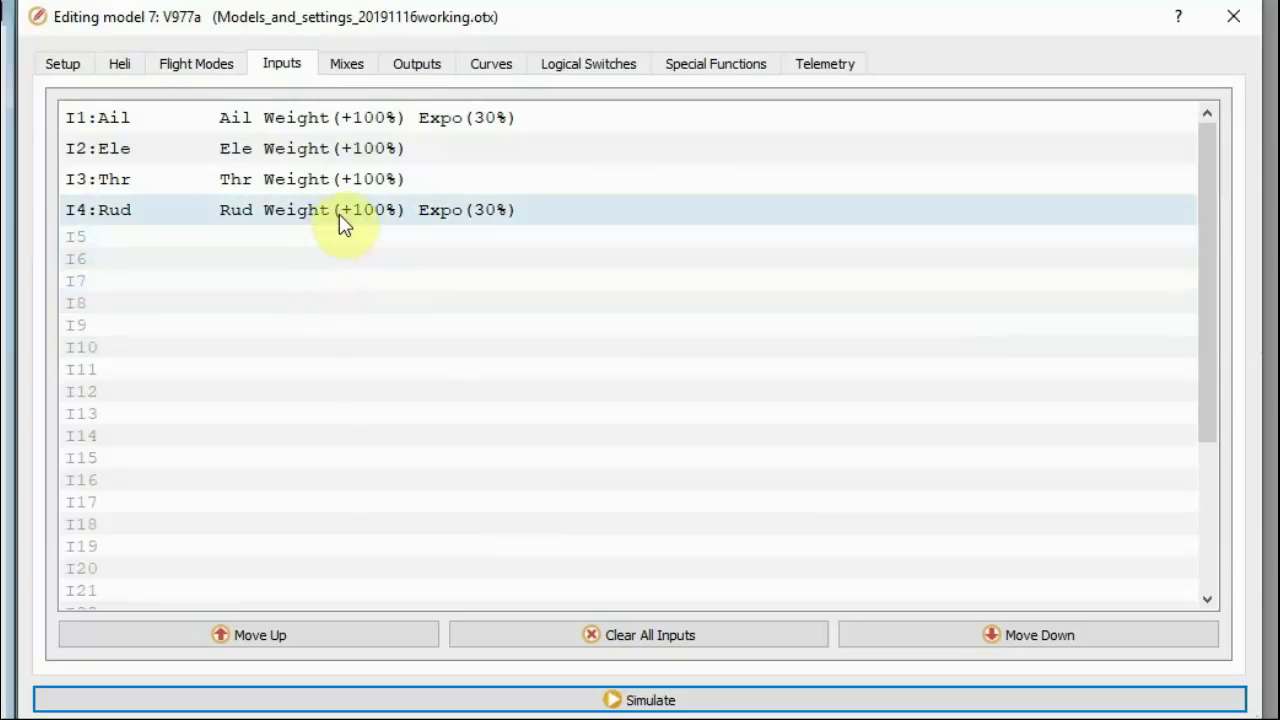
double_click(340, 222)
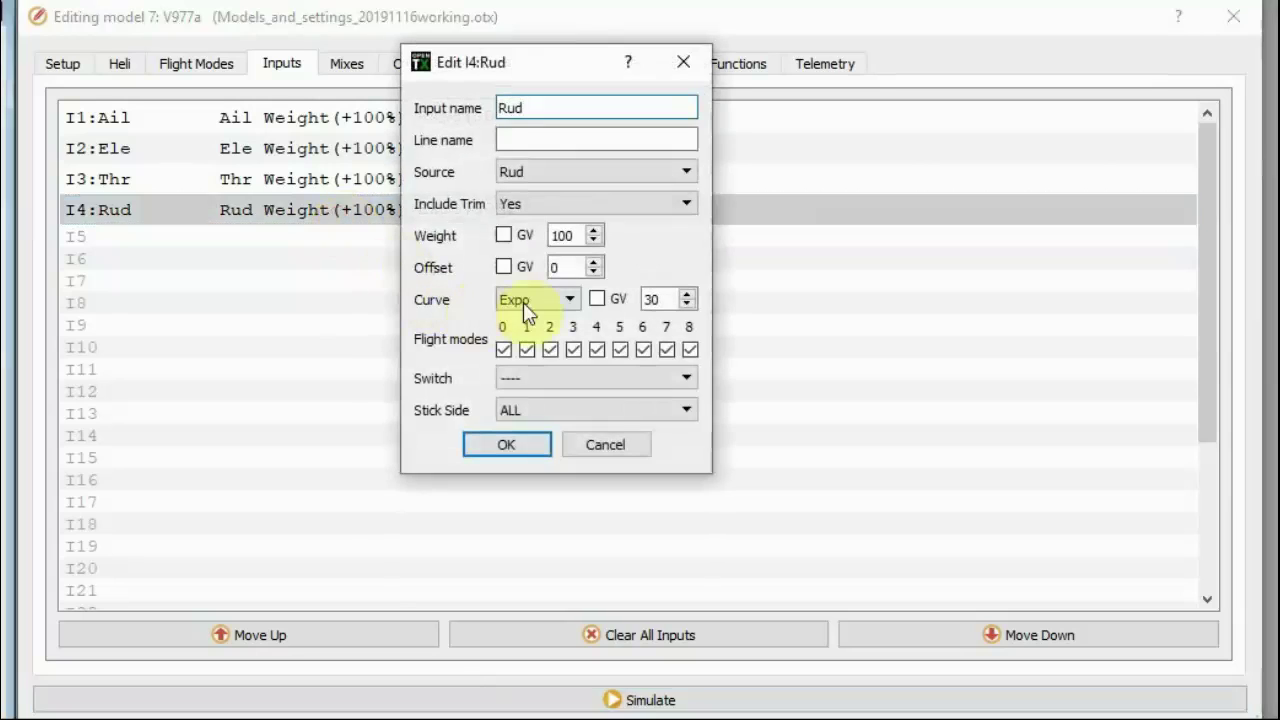
left_click(574, 302)
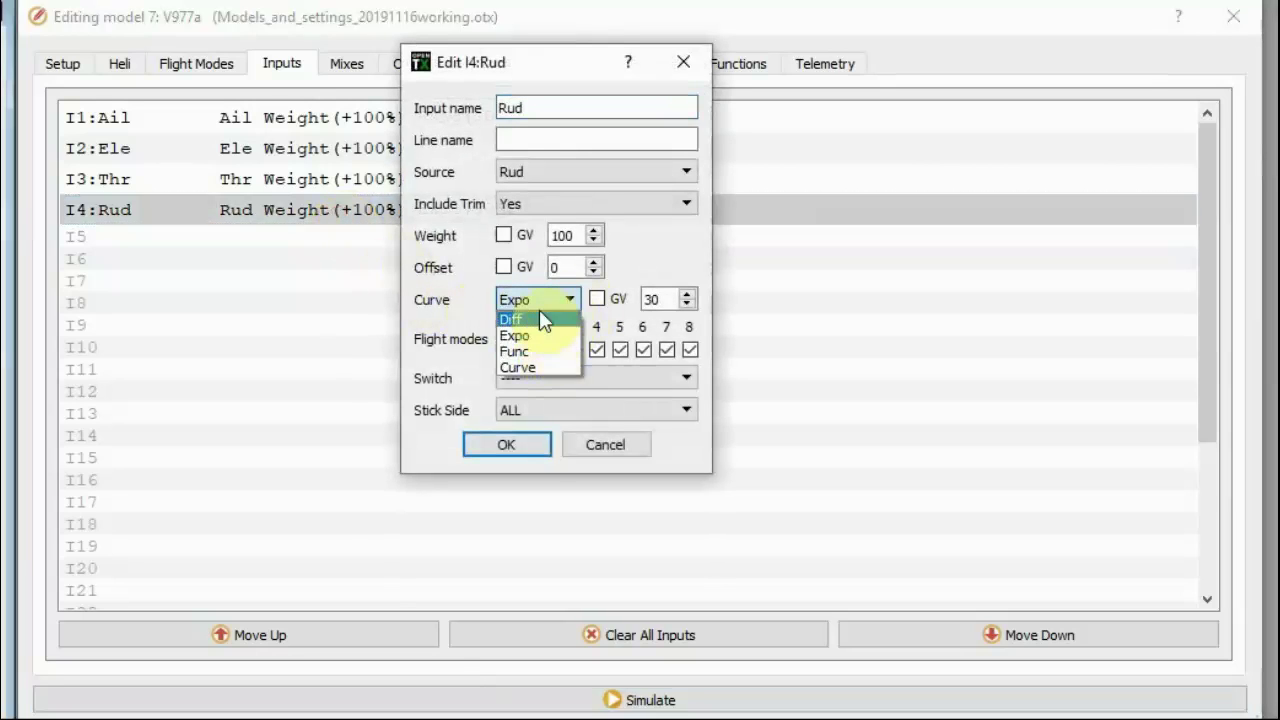
left_click(546, 321)
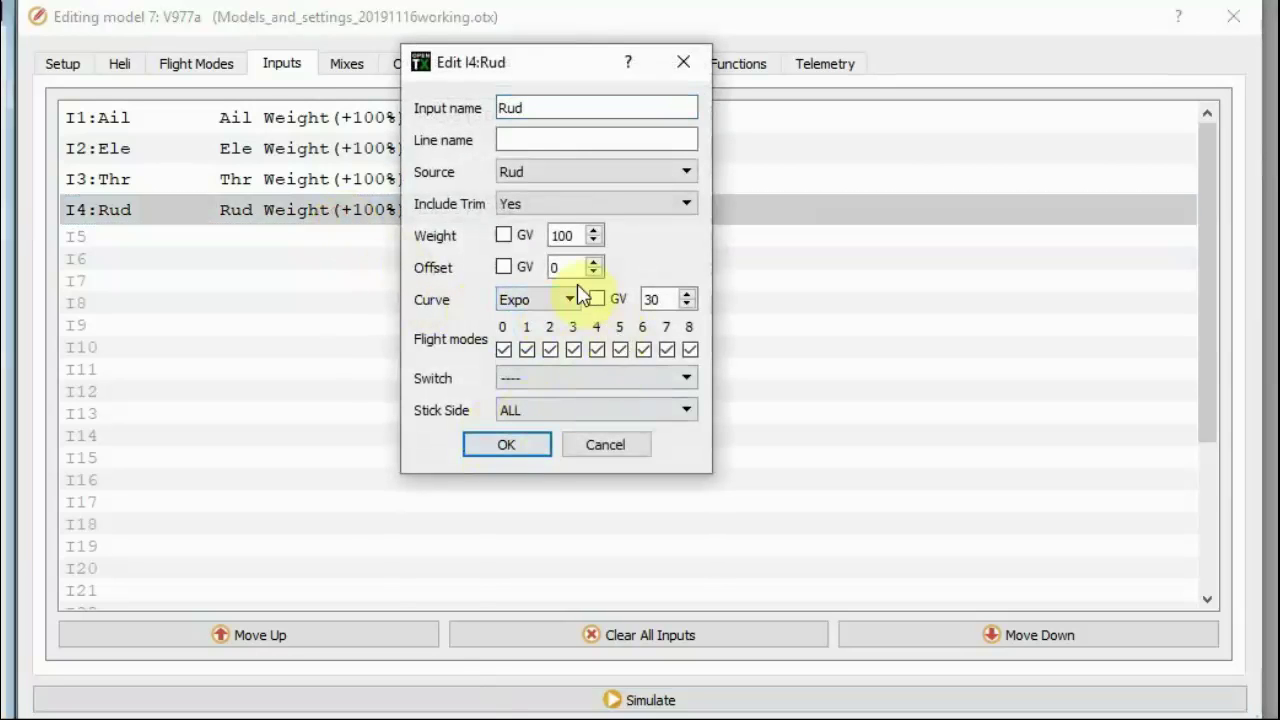
left_click(570, 299)
left_click(534, 320)
left_click(505, 446)
Set the curve of the I2:Ele input to Expo with a value of 30
double_click(330, 152)
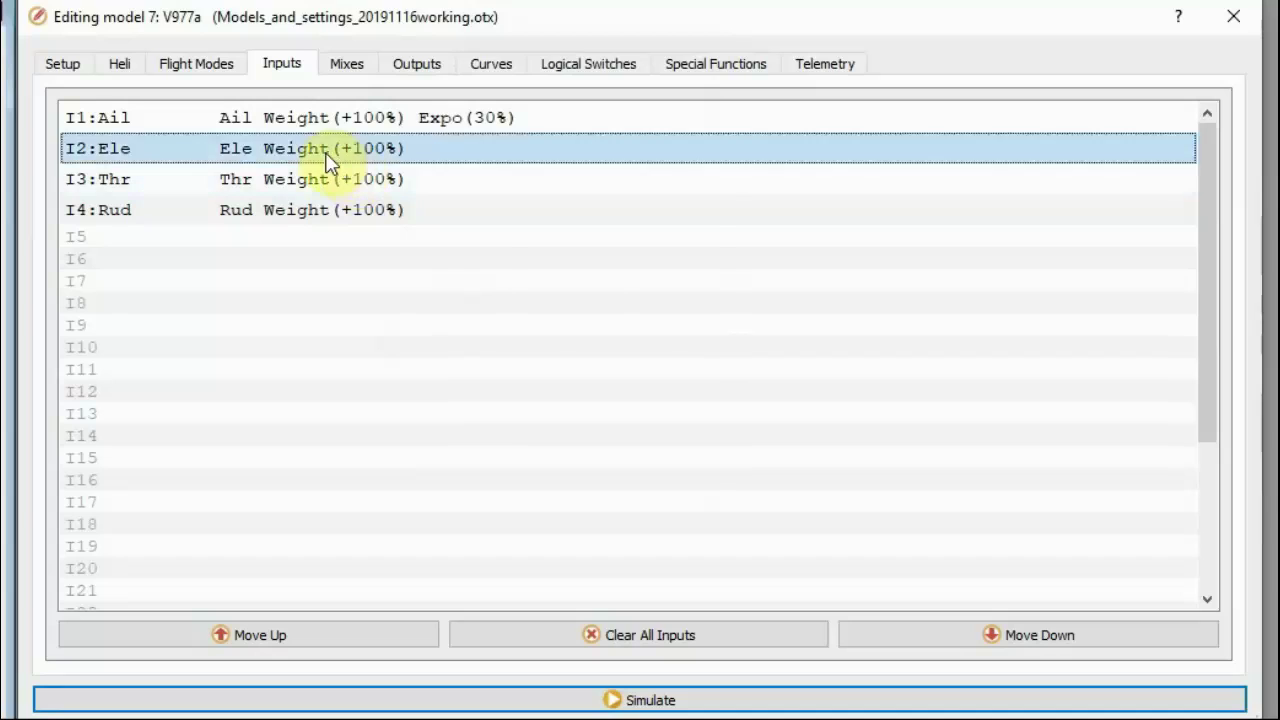
left_click(566, 300)
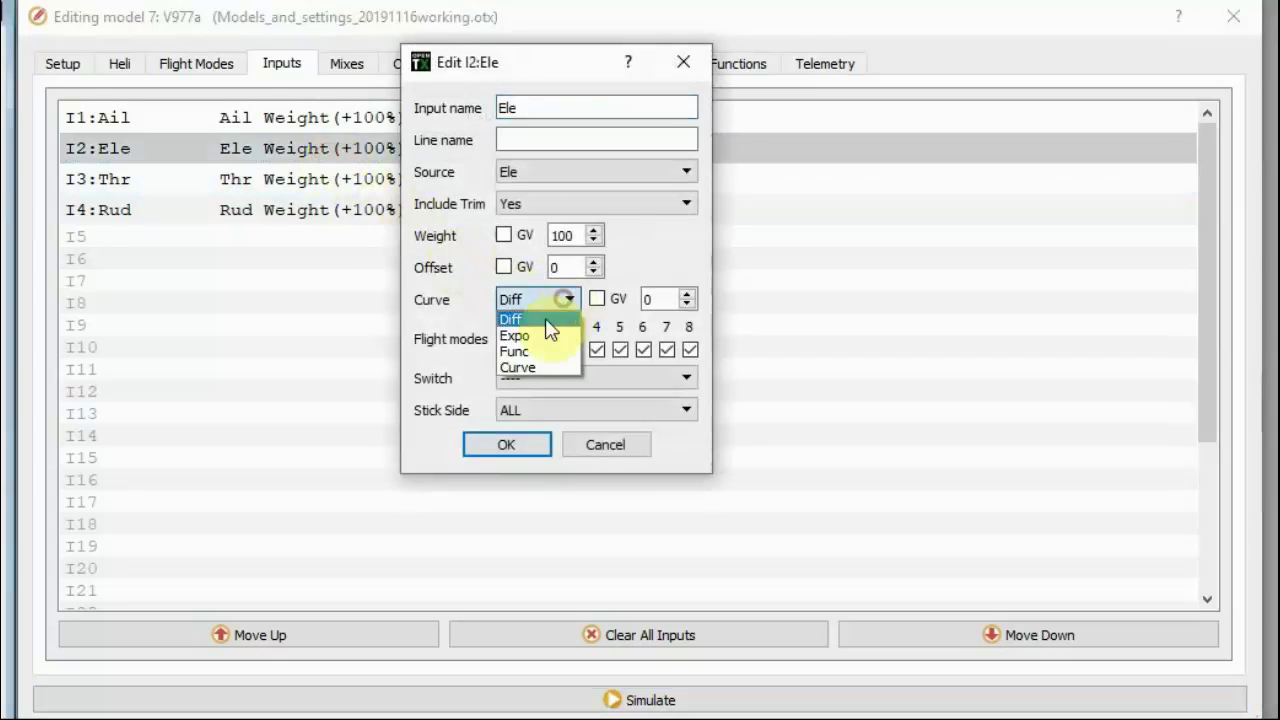
left_click(540, 336)
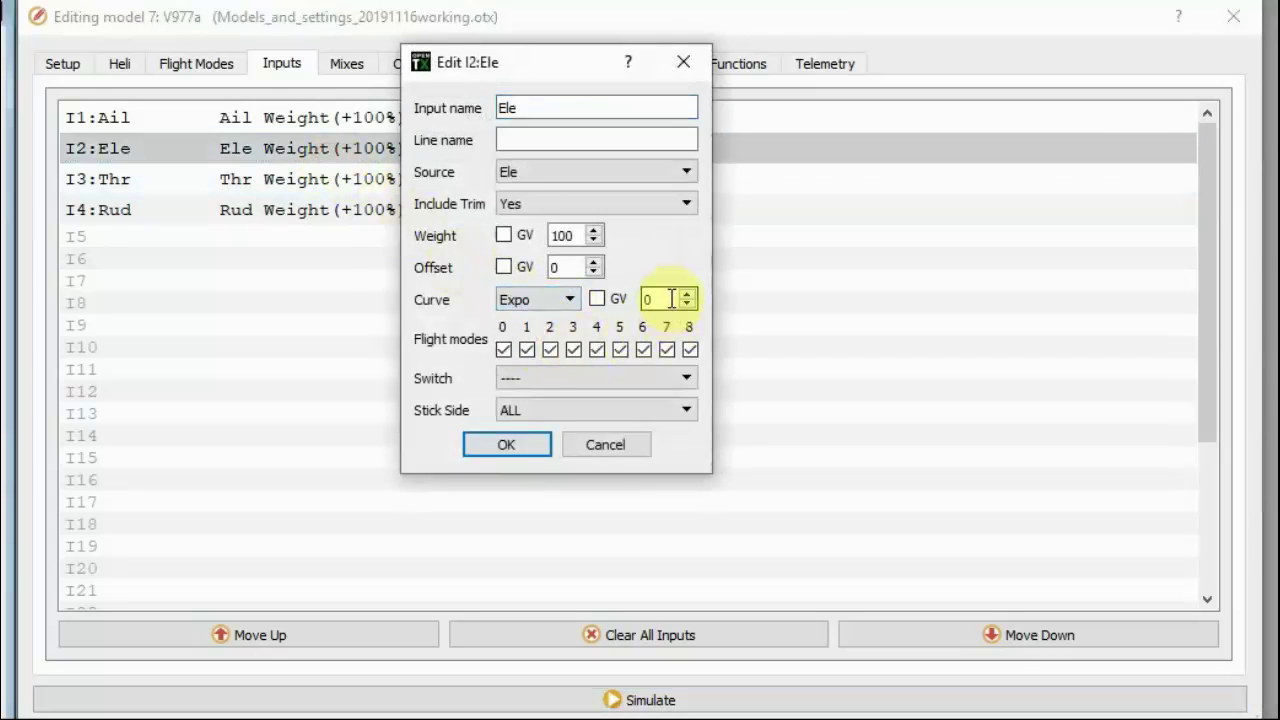
double_click(672, 298)
type("30")
left_click(508, 445)
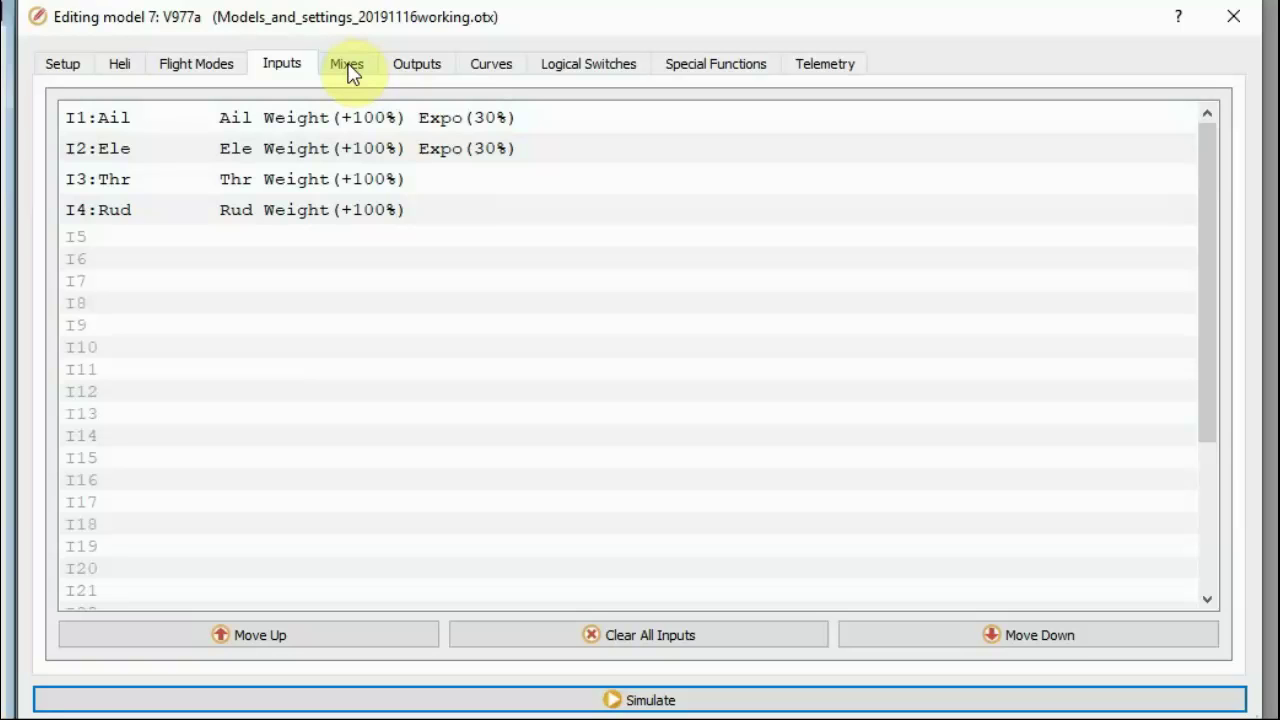
Examine the channel mixes and compare them with the special functions, inputs and output channel settings
left_click(350, 68)
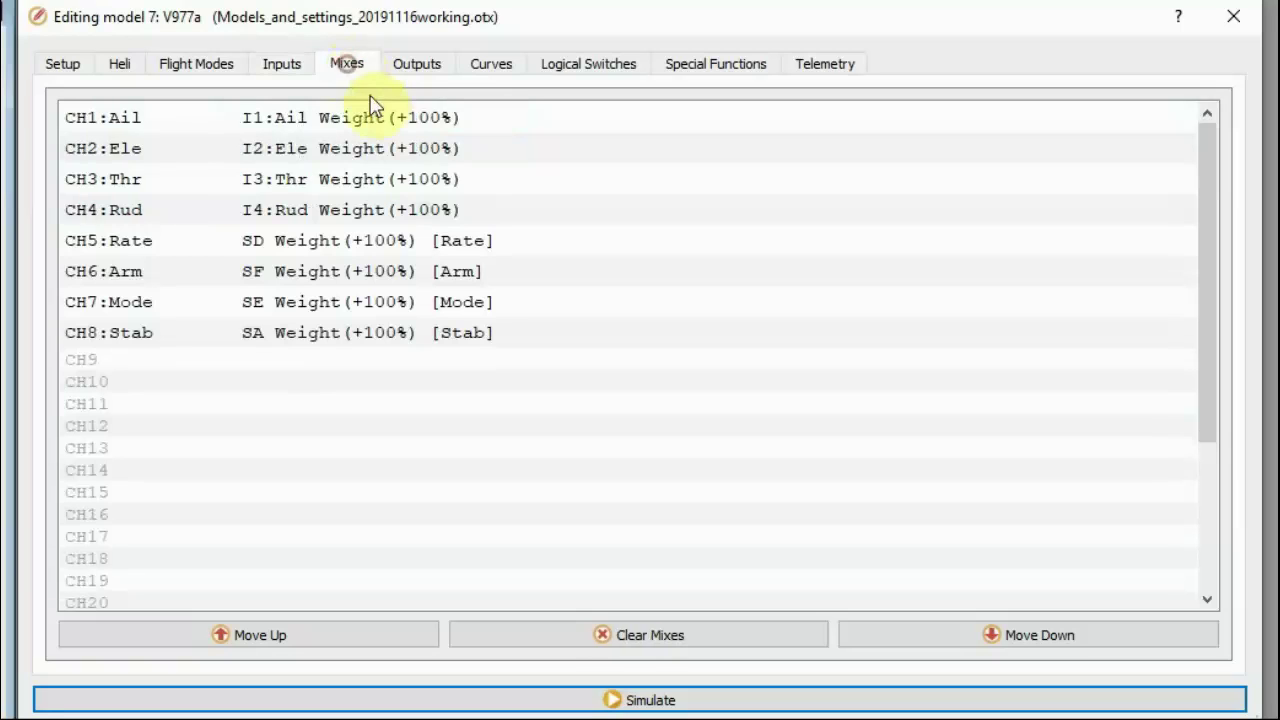
left_click(189, 264)
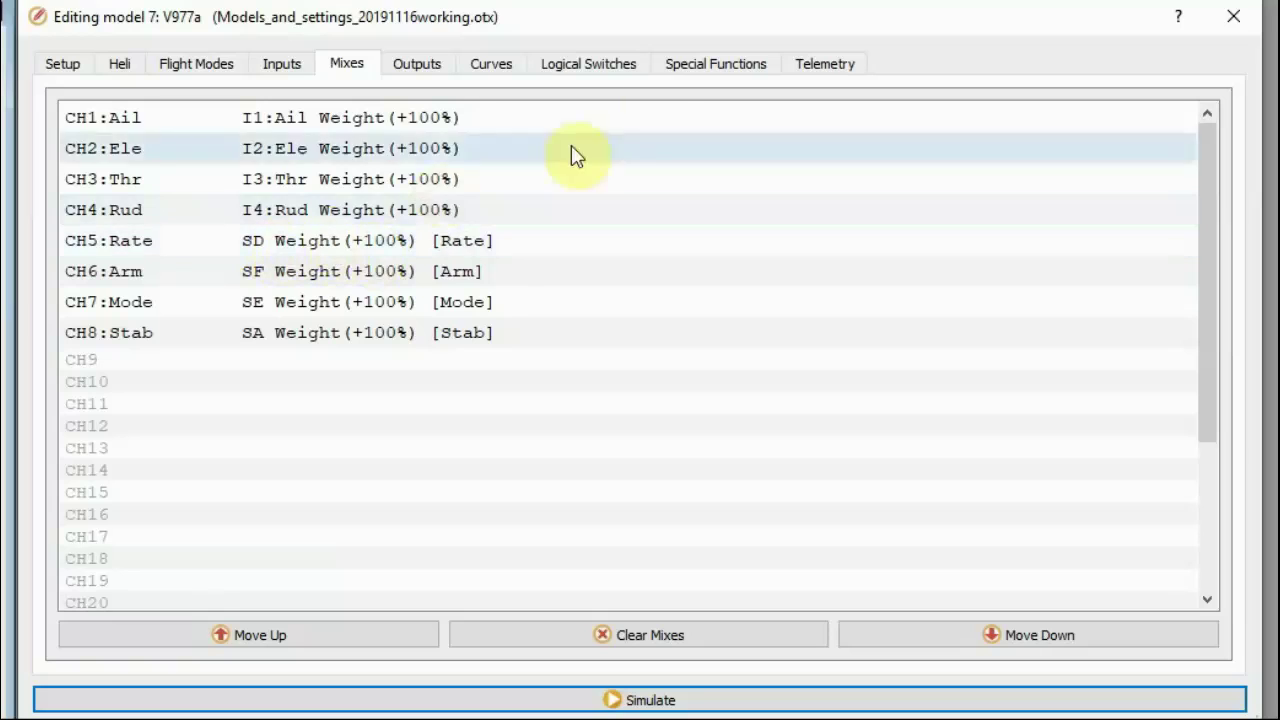
left_click(700, 66)
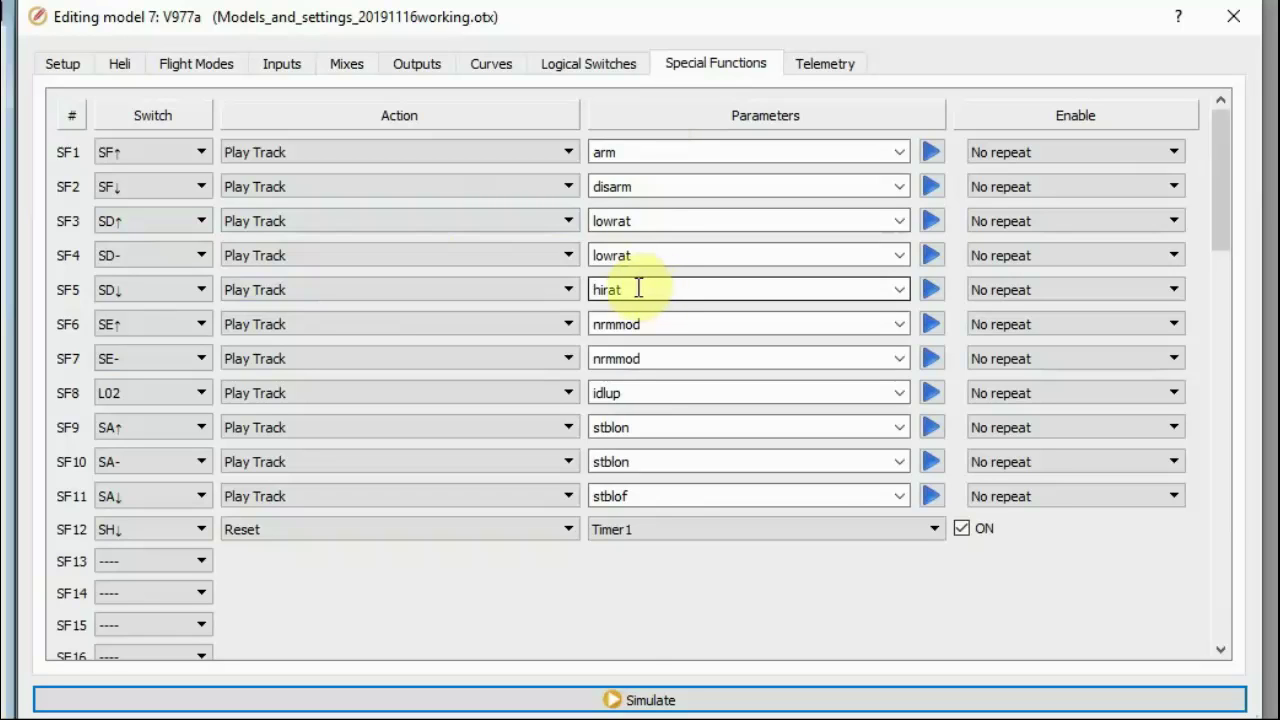
left_click(262, 64)
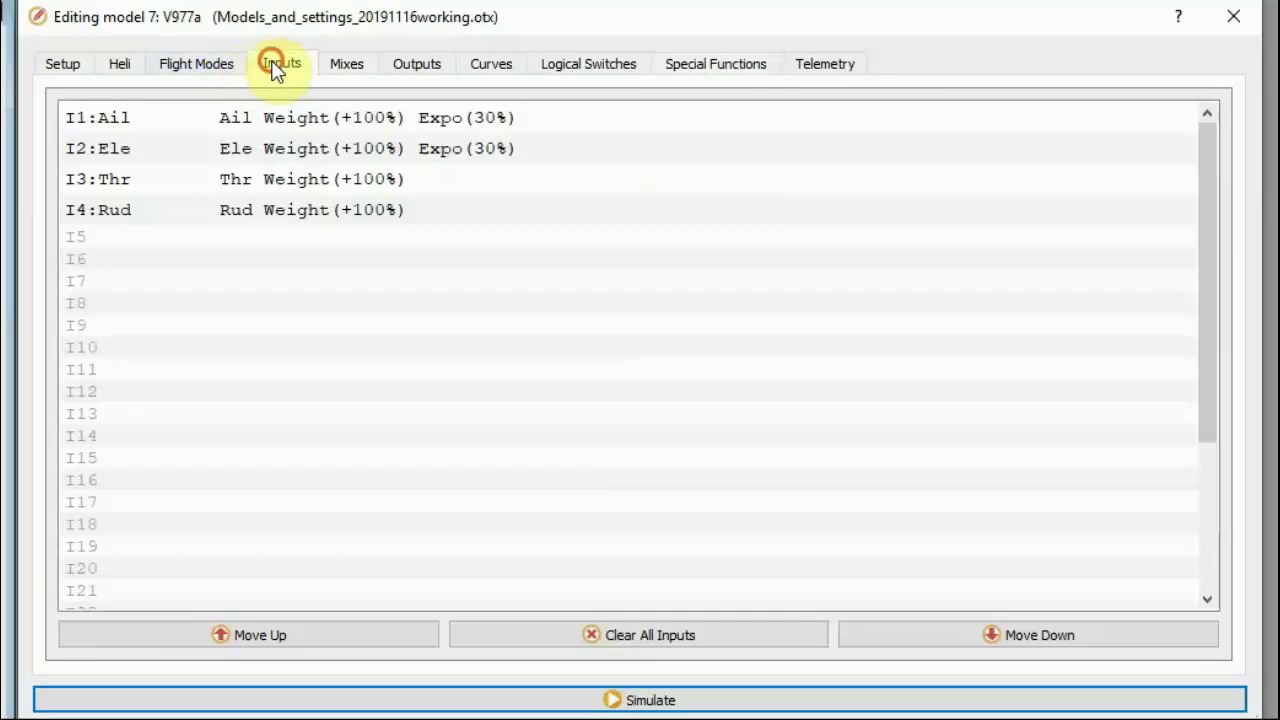
left_click(352, 63)
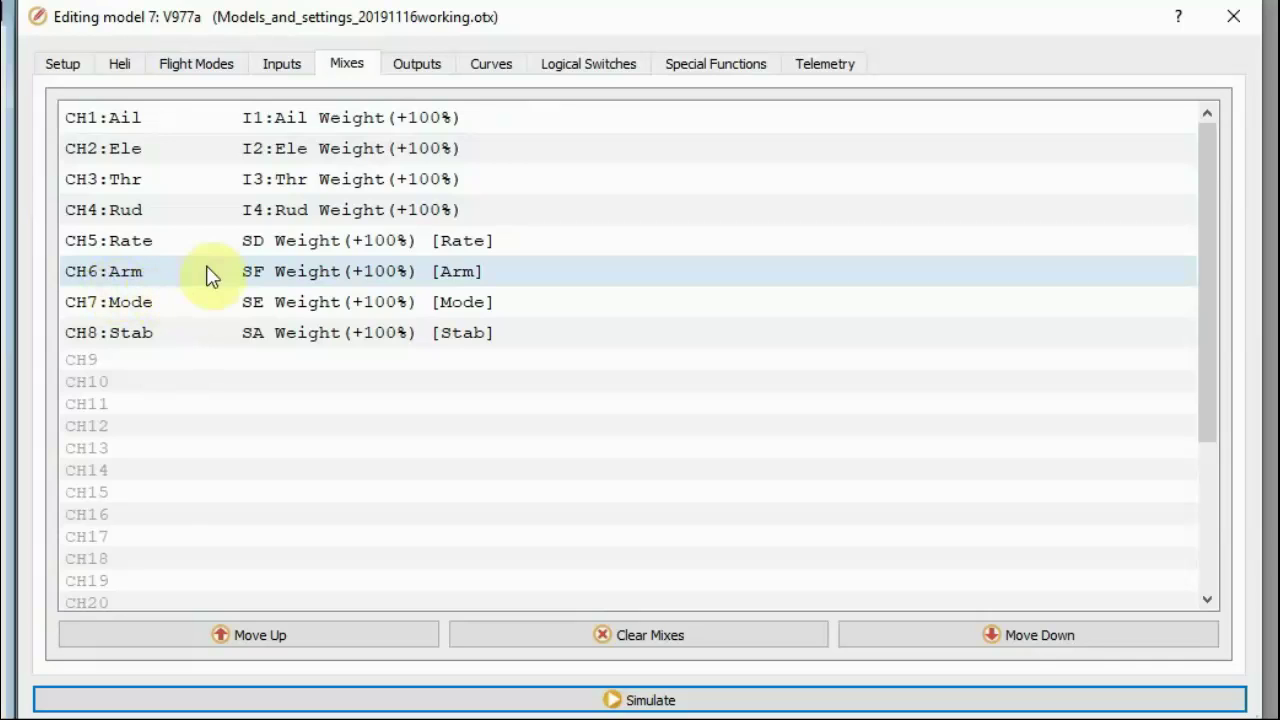
left_click(418, 68)
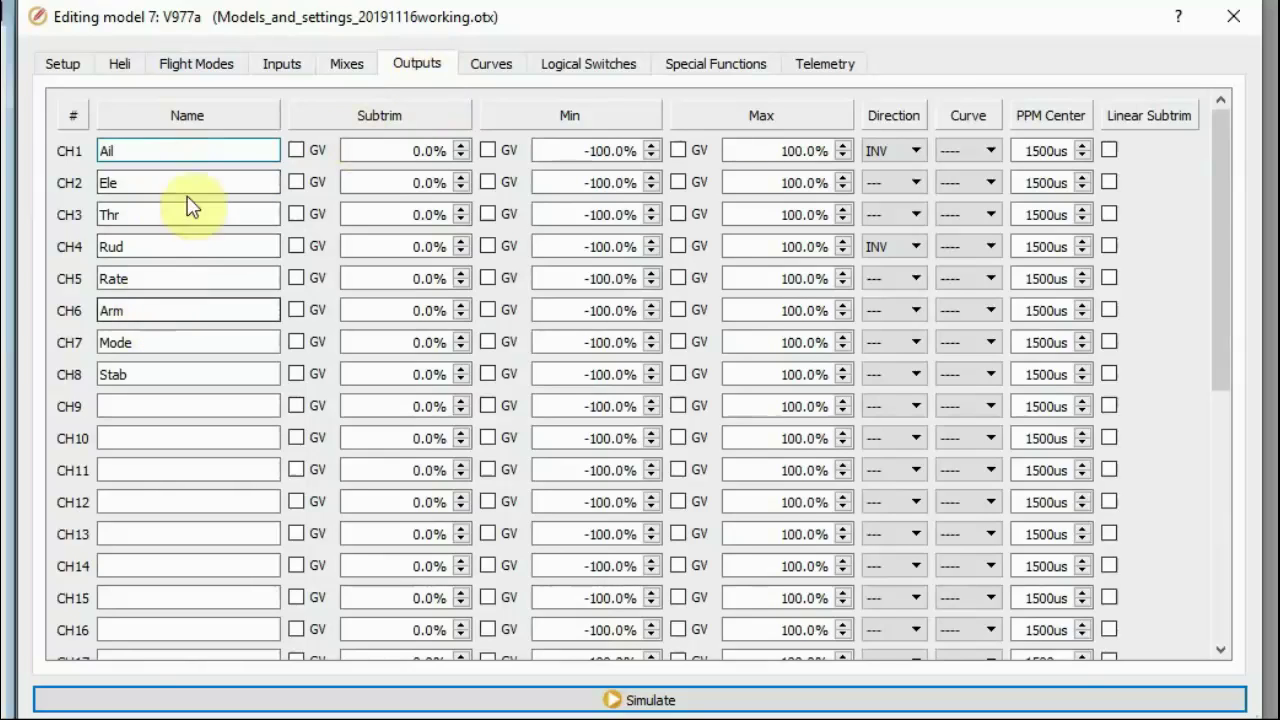
left_click(338, 65)
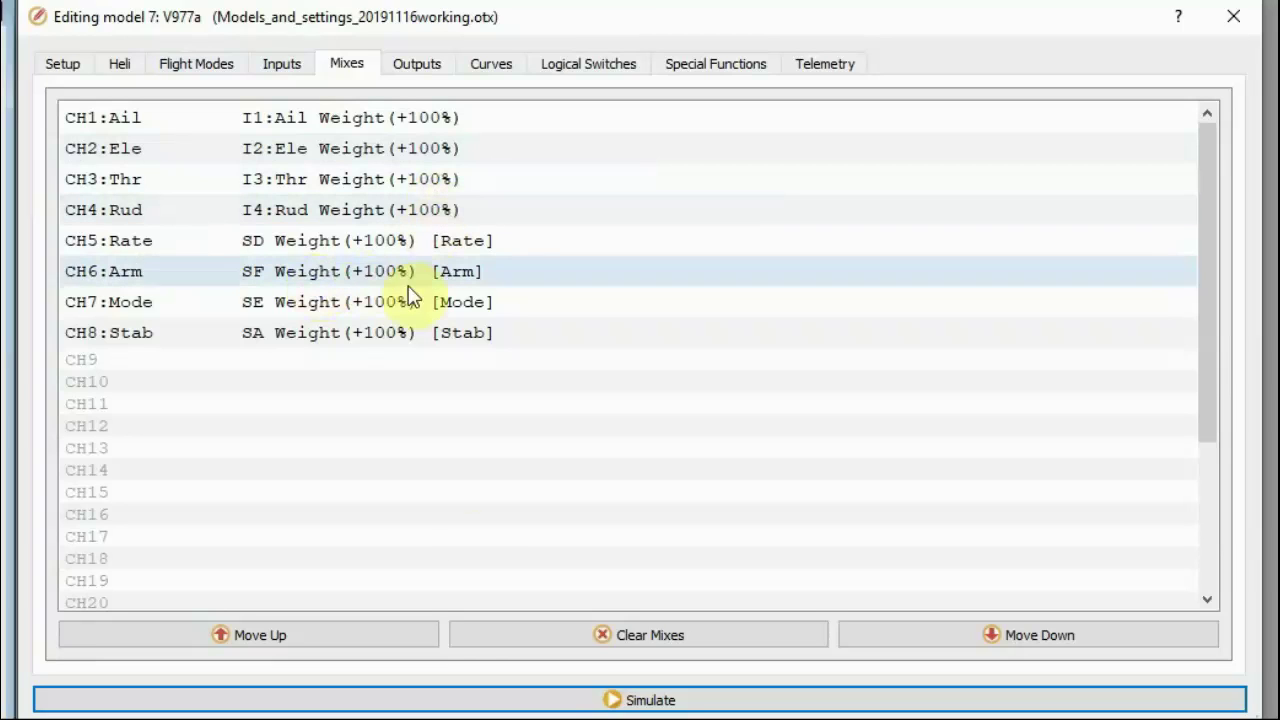
Simulate the model, move switch SE fully up, and toggle SF to test the arm channel, leaving SF down
left_click(576, 701)
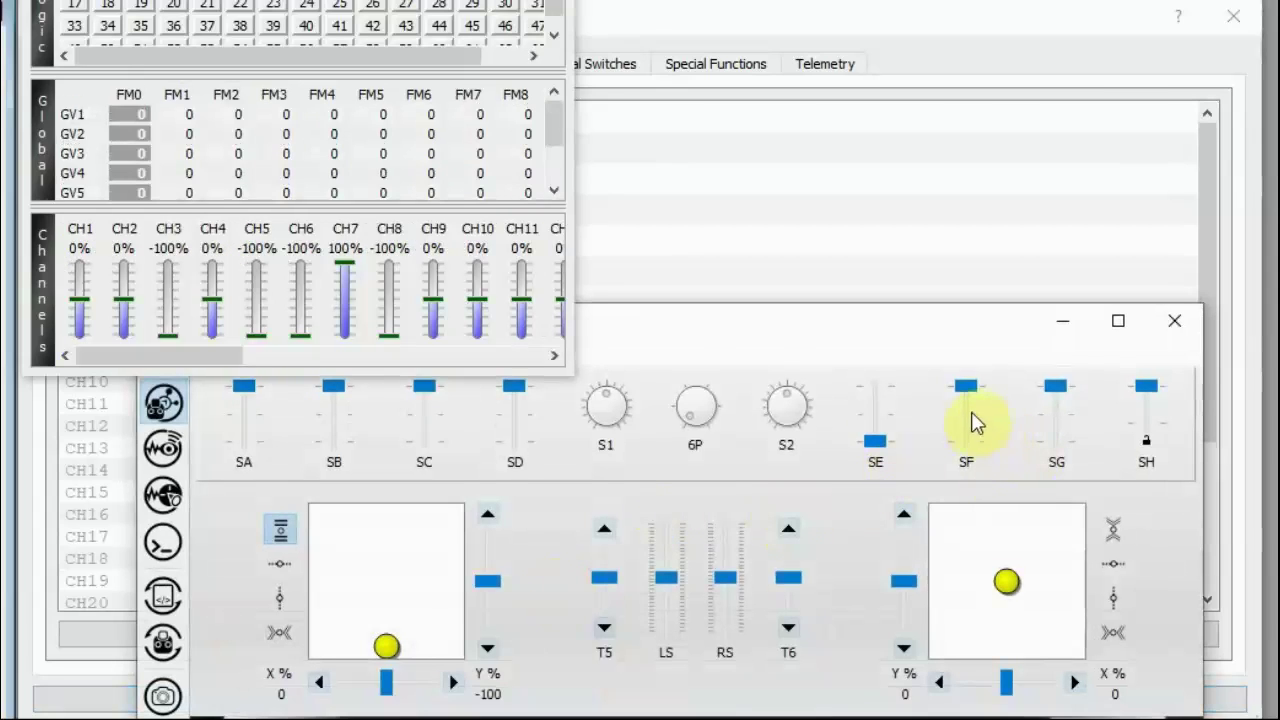
left_click(876, 400)
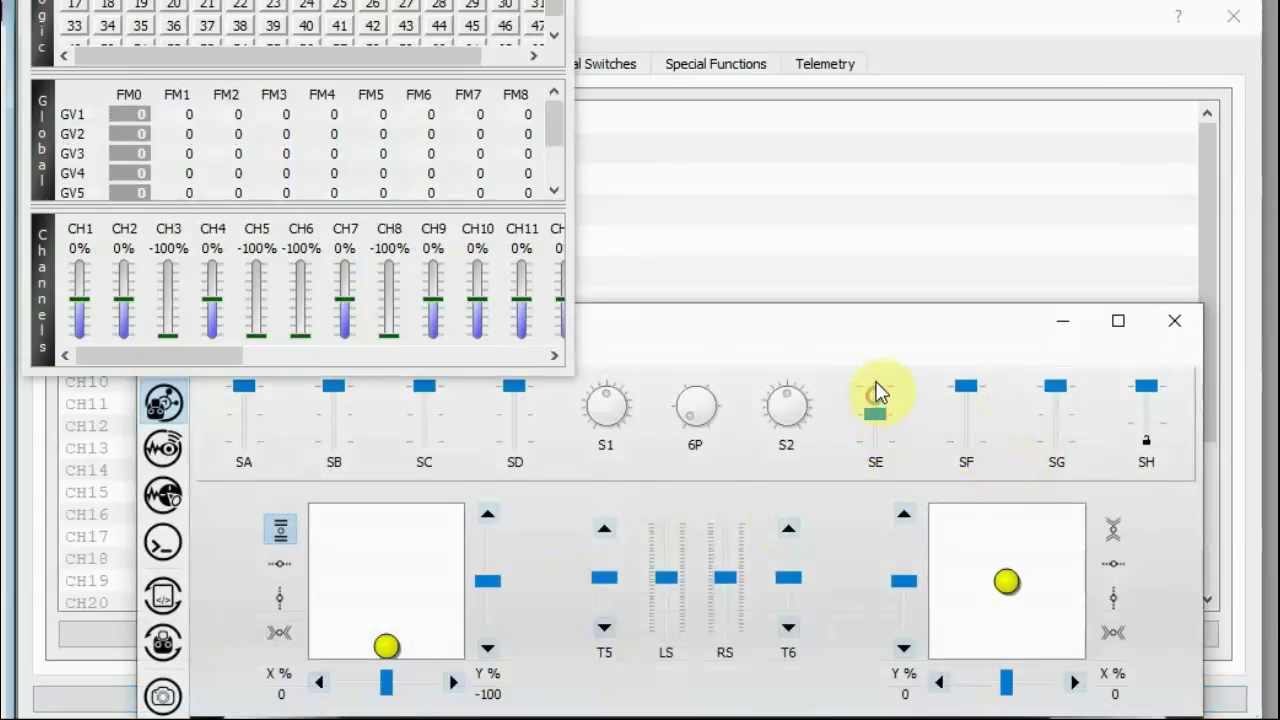
left_click(876, 390)
left_click(961, 437)
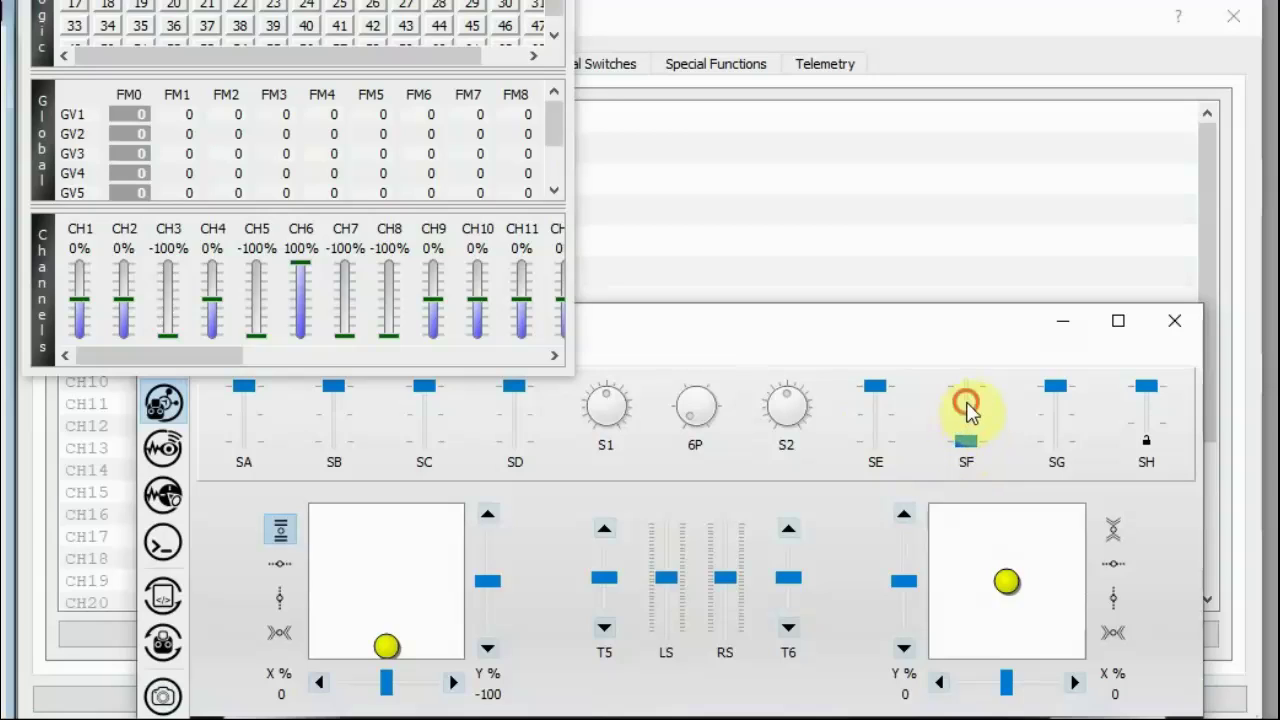
left_click(964, 404)
left_click(967, 449)
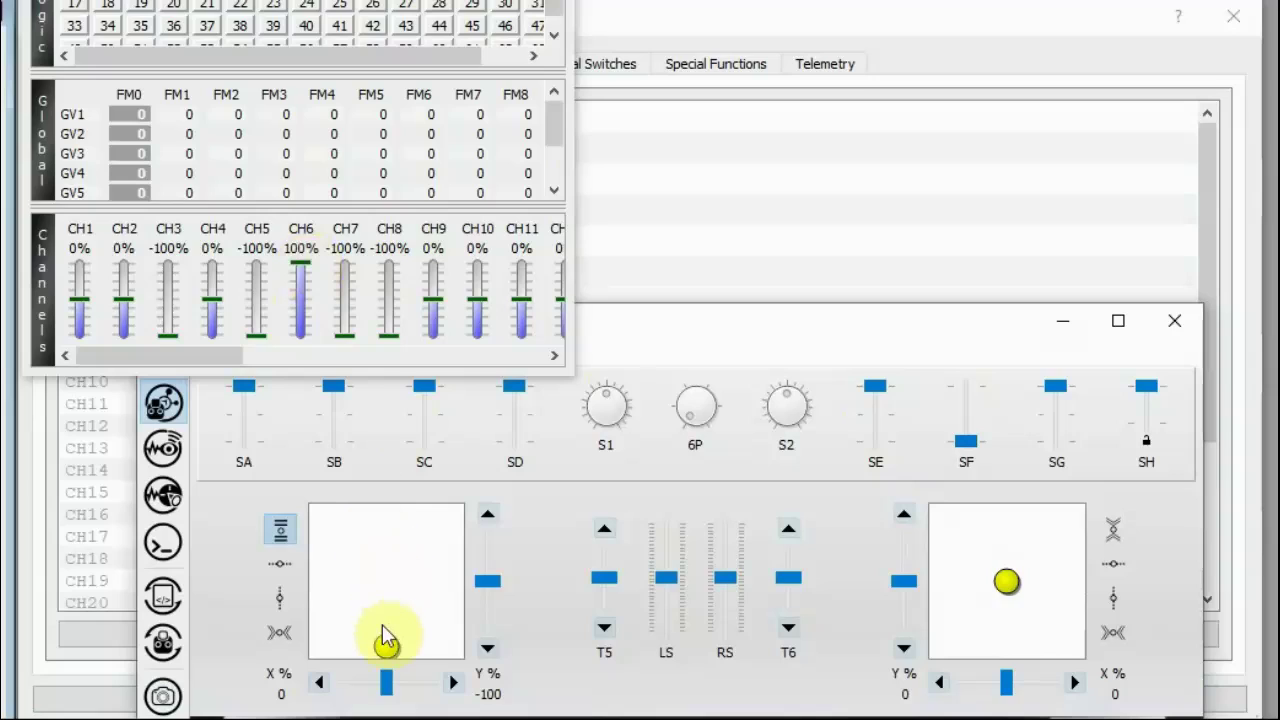
Test the throttle stick in the simulator by raising it to 100 and returning it to -100, and close the simulator
mouse_move(386, 648)
left_mouse_down()
mouse_move(371, 512)
mouse_move(390, 672)
left_mouse_up()
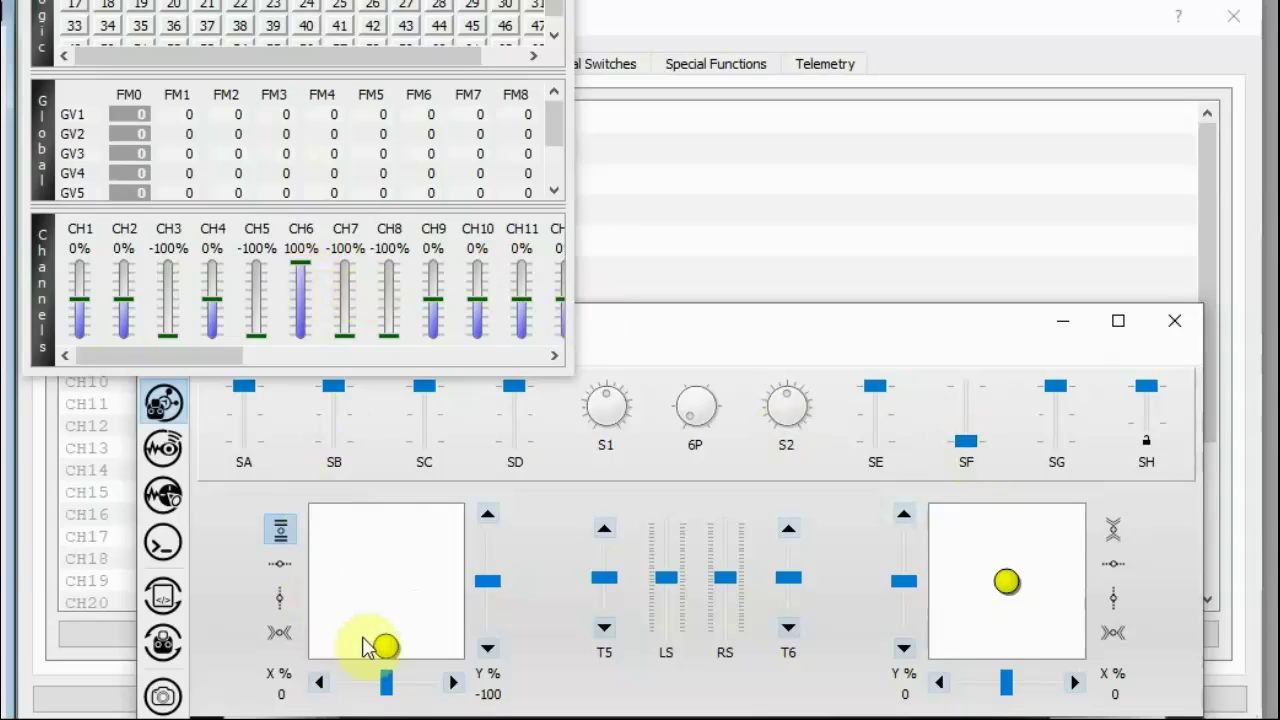
left_click_drag(392, 642, 380, 523)
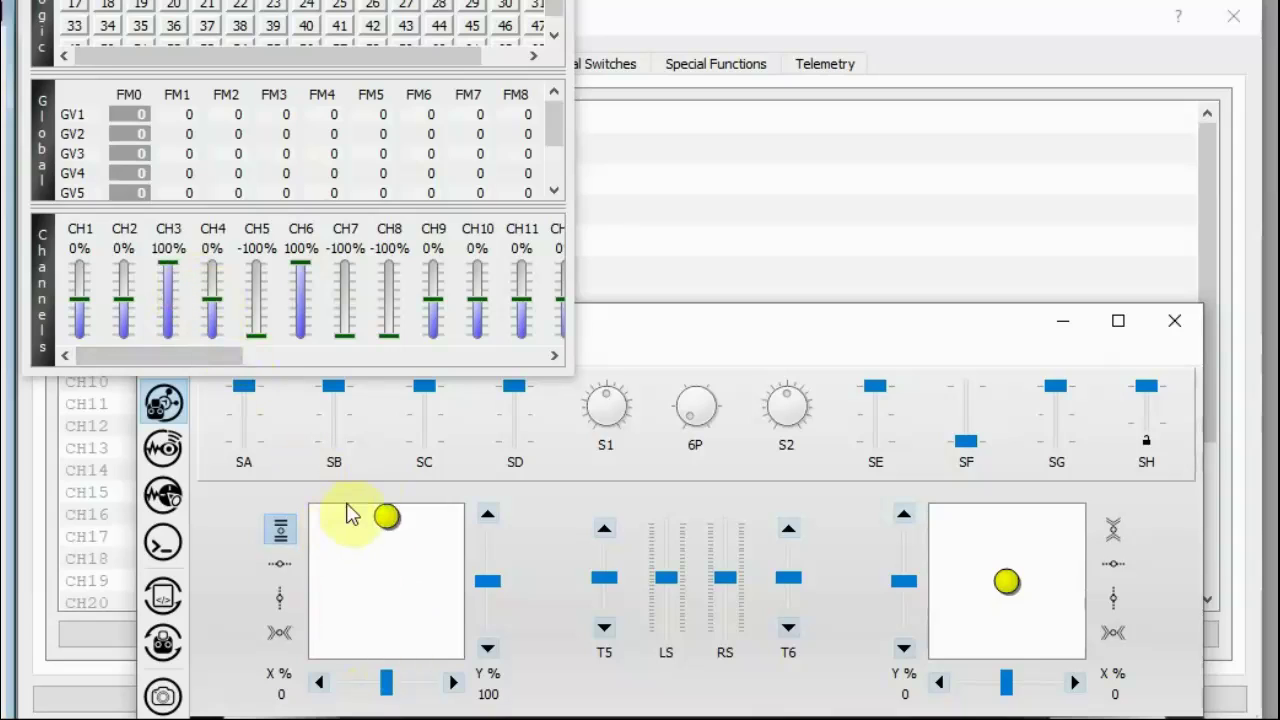
left_click_drag(388, 522, 414, 694)
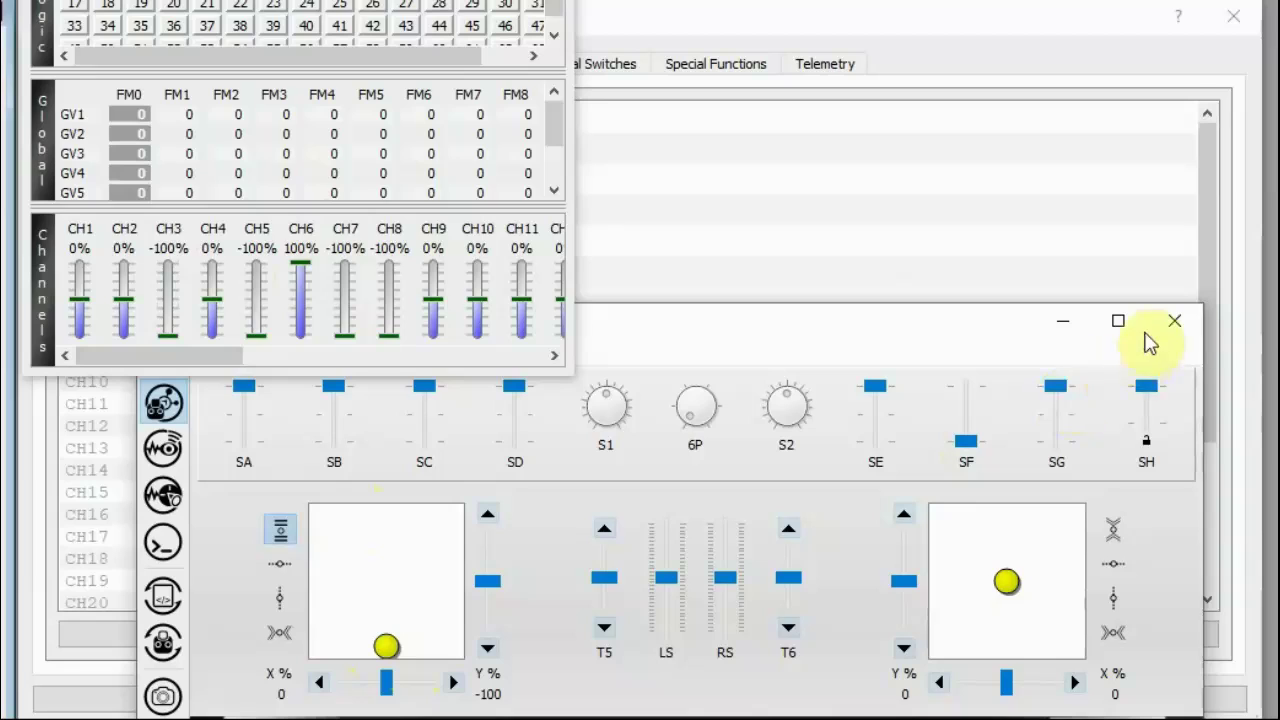
left_click(1172, 321)
Compare the arm, mode and stabilization channel mixes with the audio tracks assigned in the special functions
left_click(172, 284)
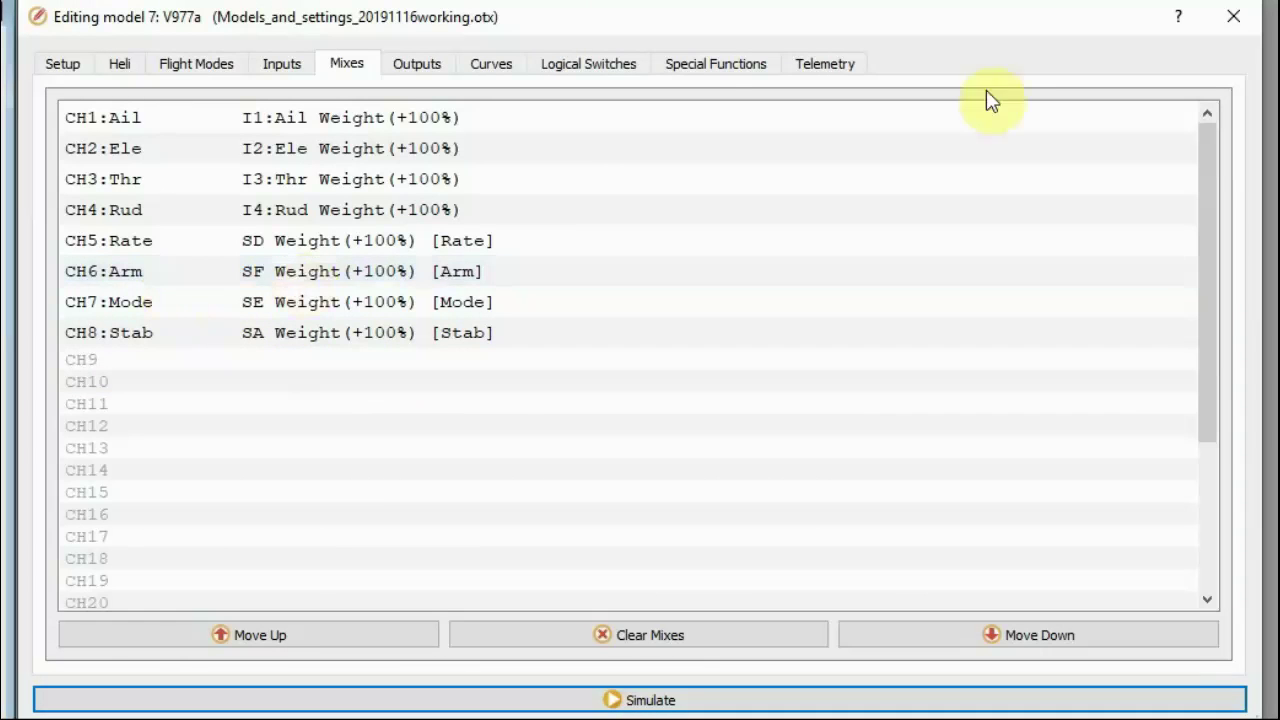
left_click(704, 64)
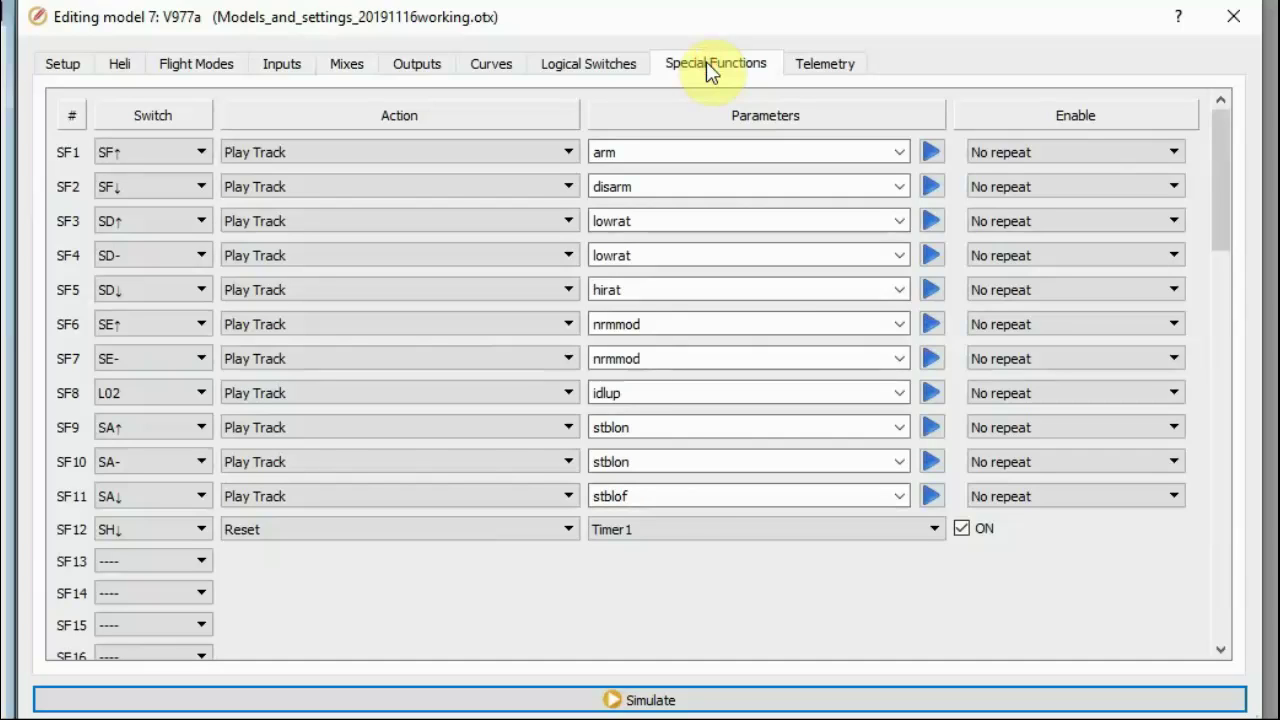
left_click(338, 67)
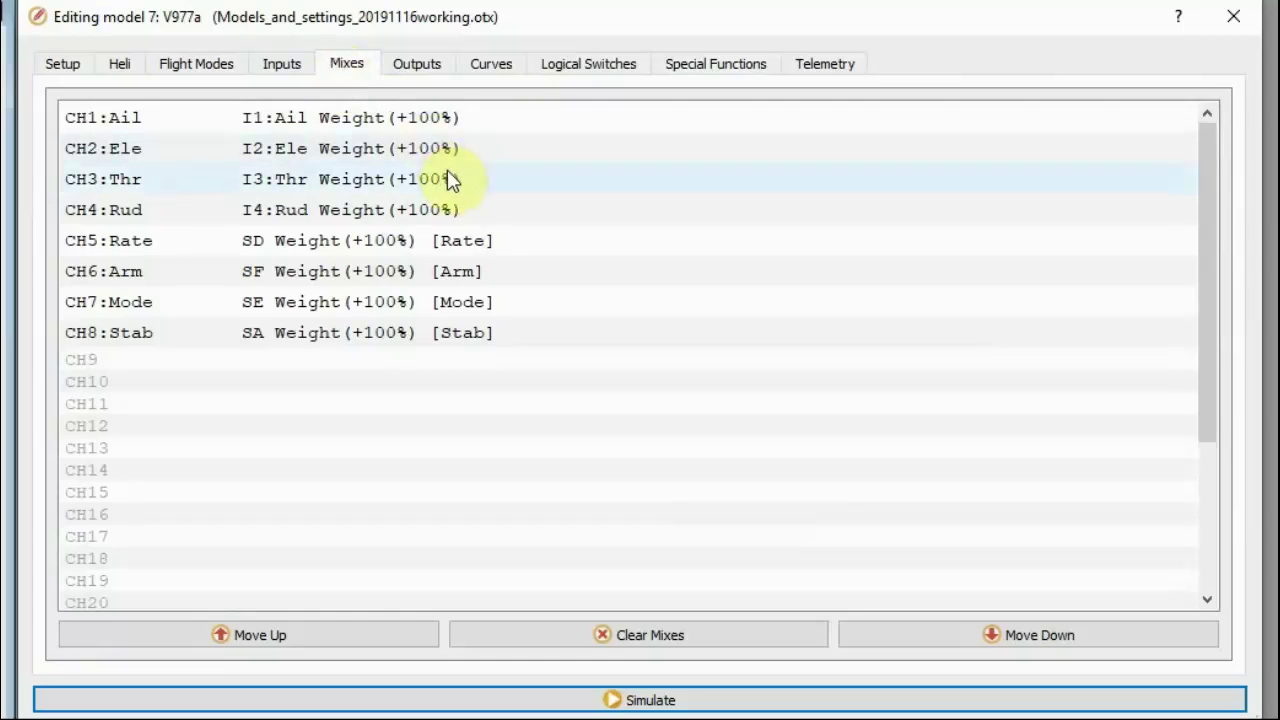
left_click(450, 271)
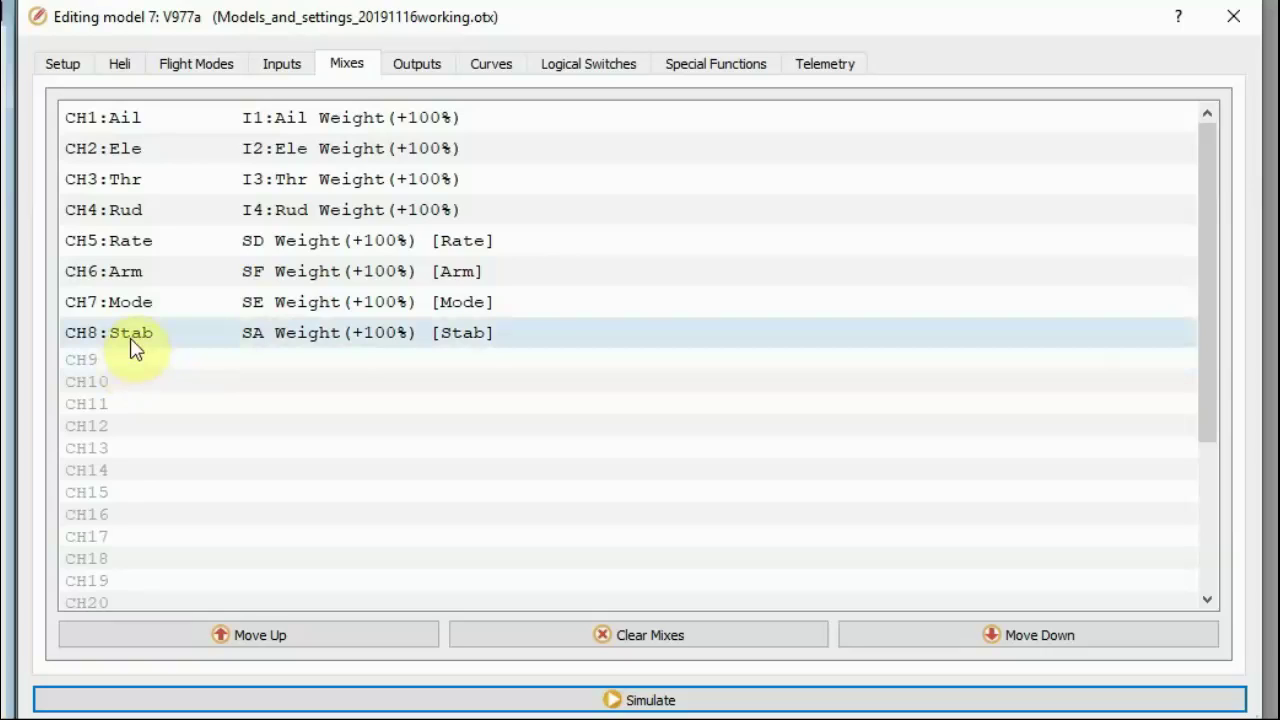
left_click(705, 64)
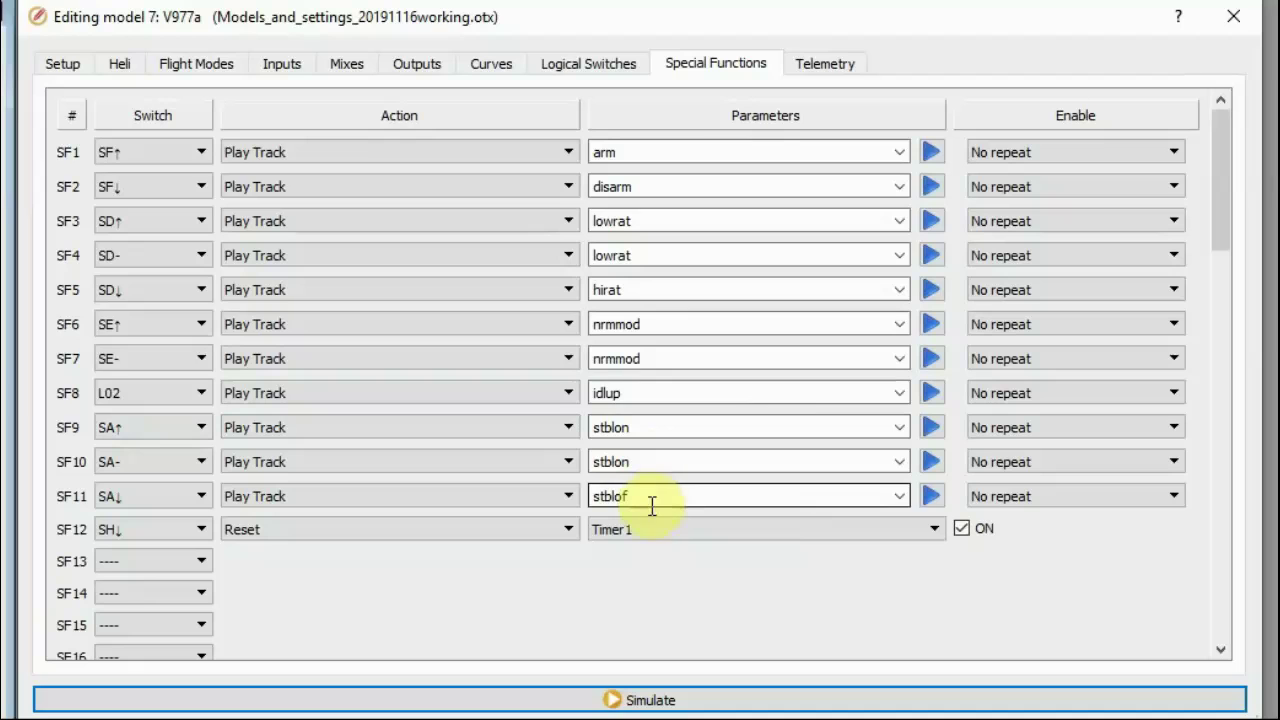
Simulate the model, move switch SA through middle and down to test the stabilization channel, return it fully up, and close the simulator
left_click(666, 701)
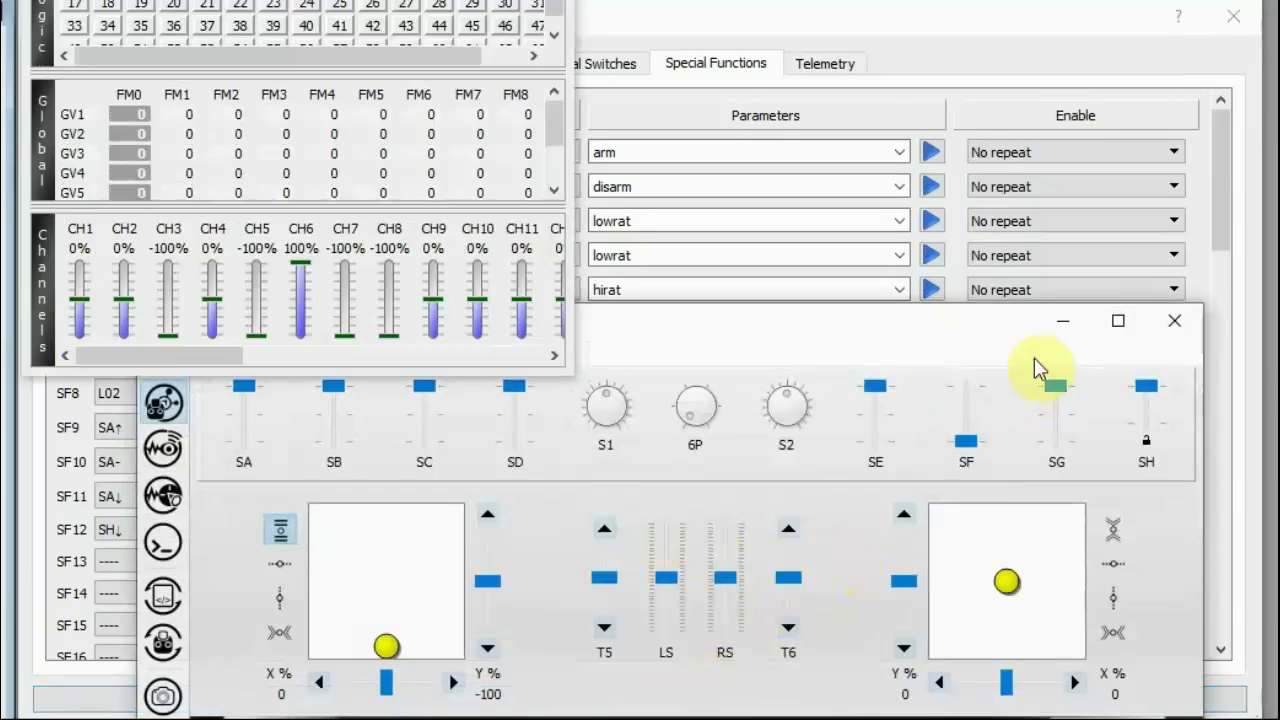
left_click(247, 440)
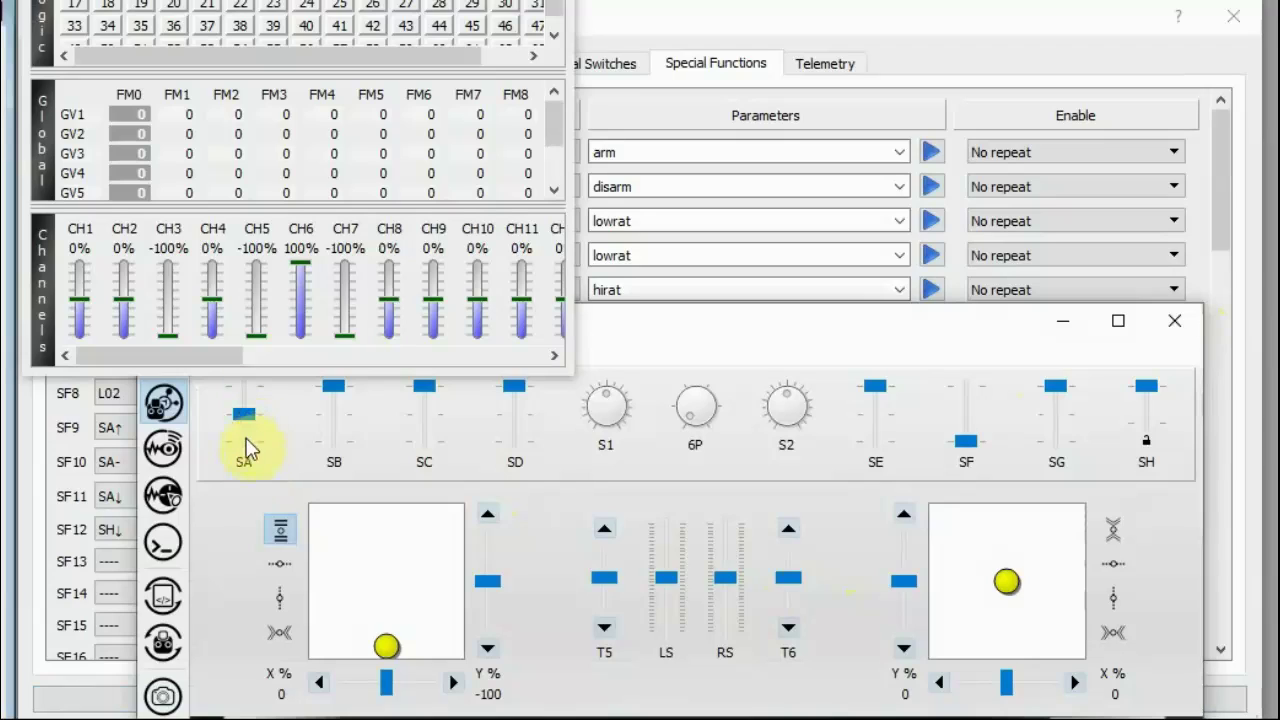
left_click(246, 446)
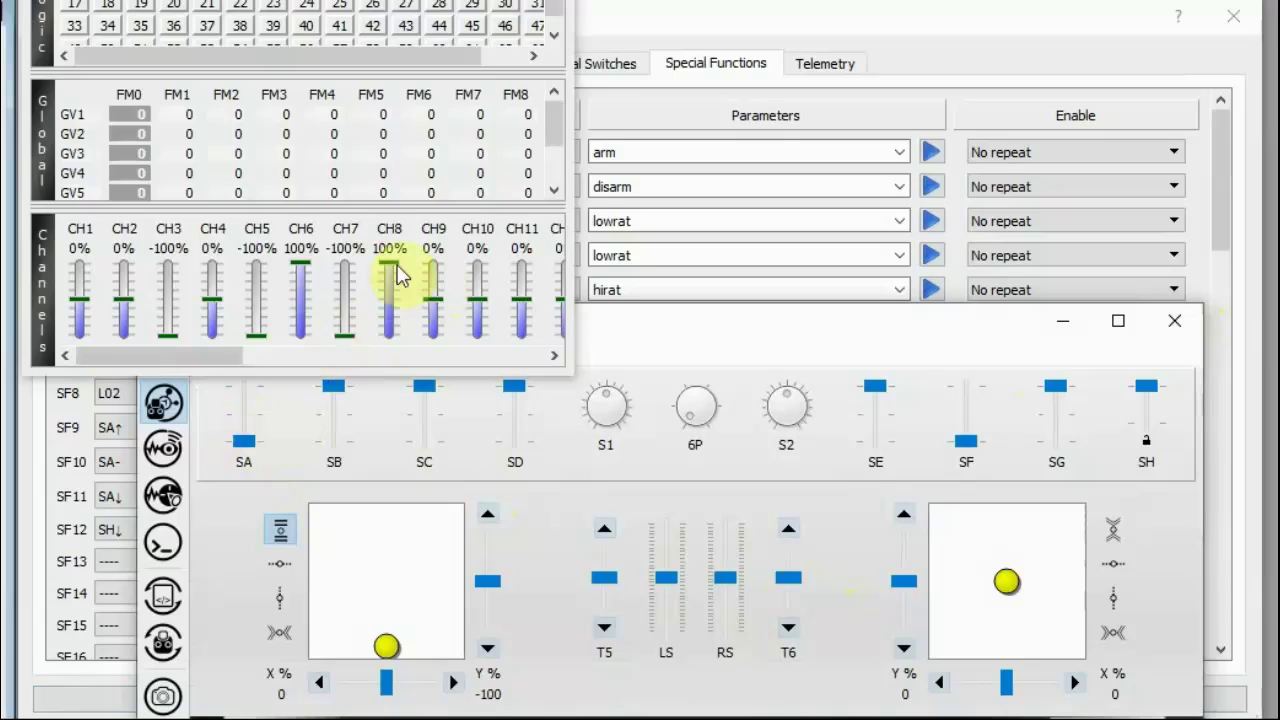
left_click(245, 420)
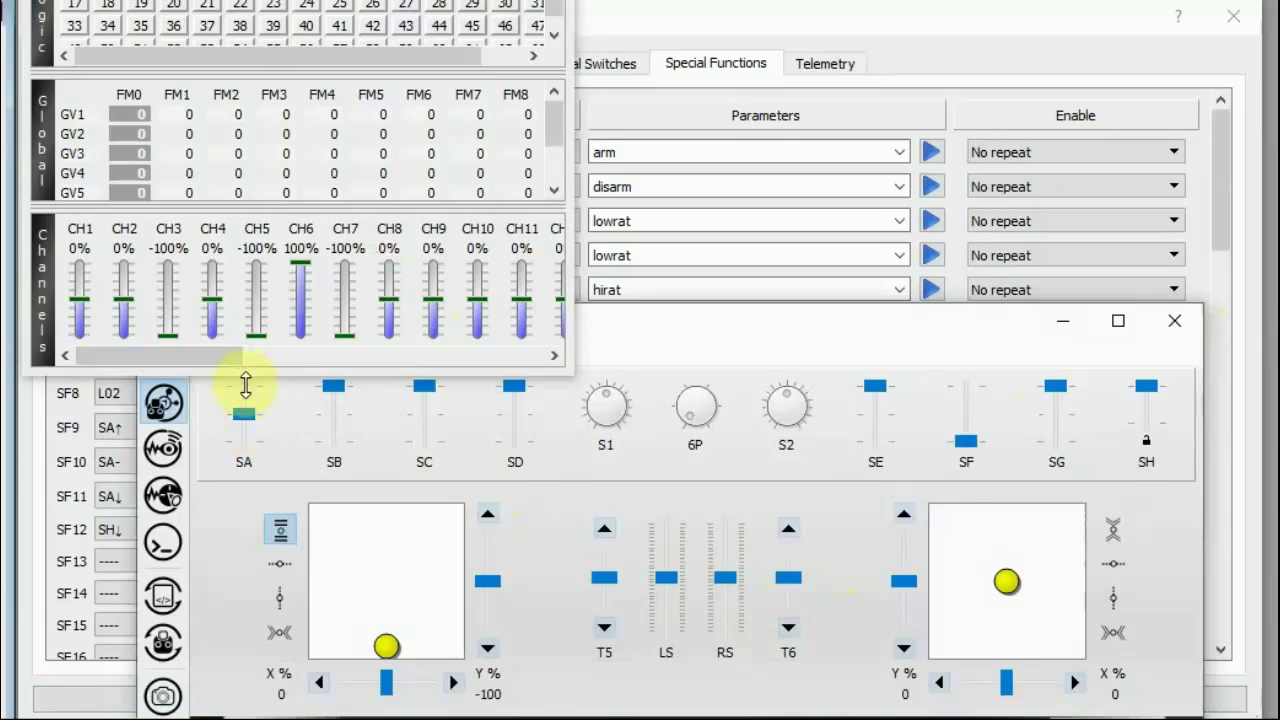
left_click(246, 390)
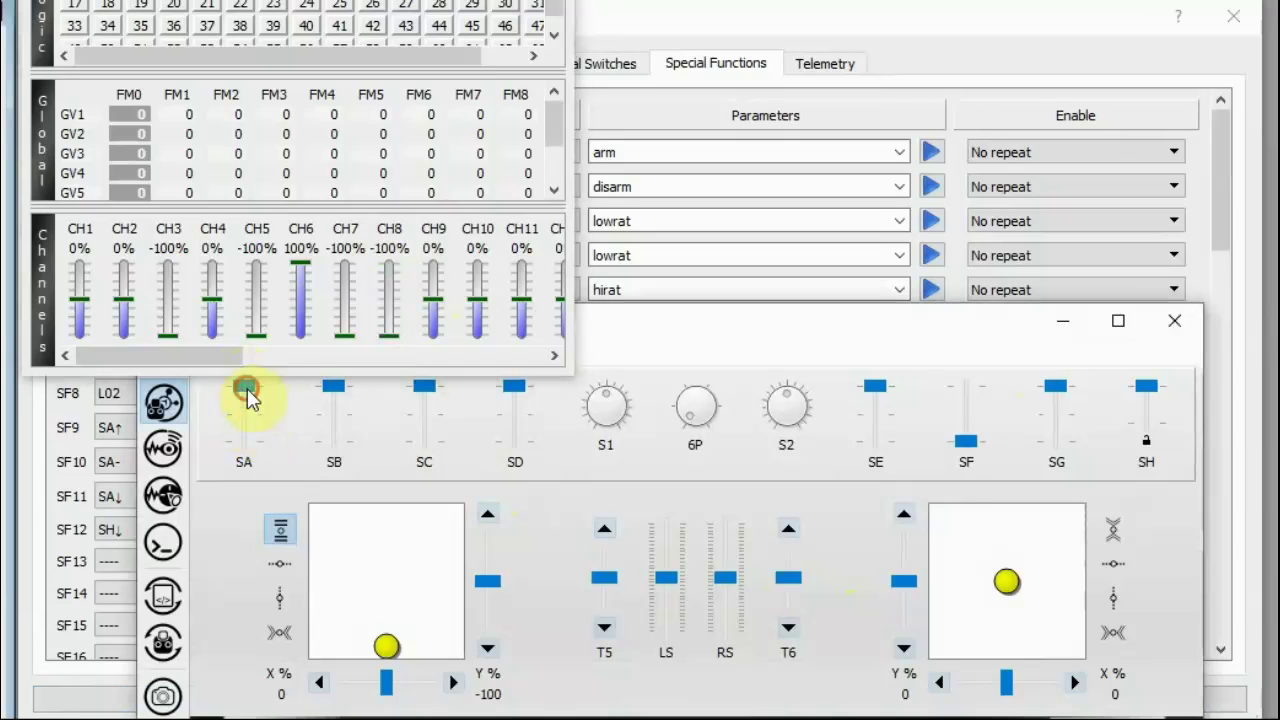
left_click(1175, 321)
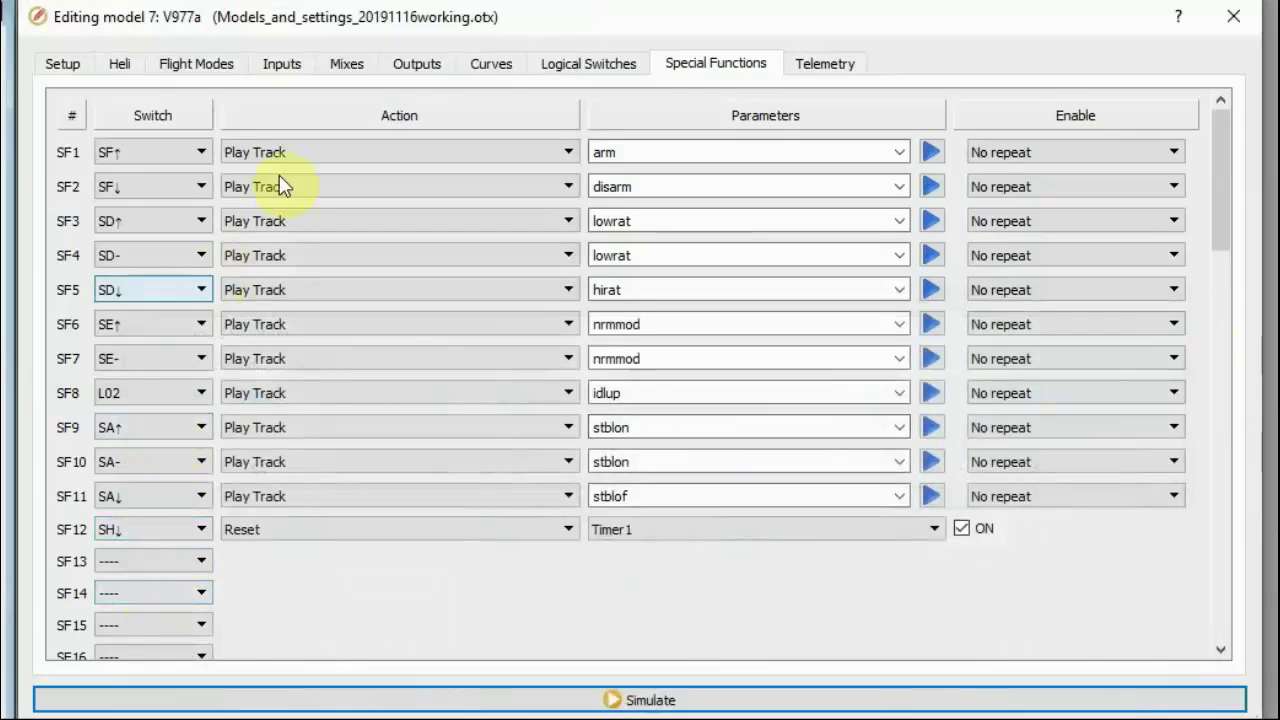
Trace the mode channel's SE mix to the idlup track in the special functions and its logical switch L02
left_click(352, 63)
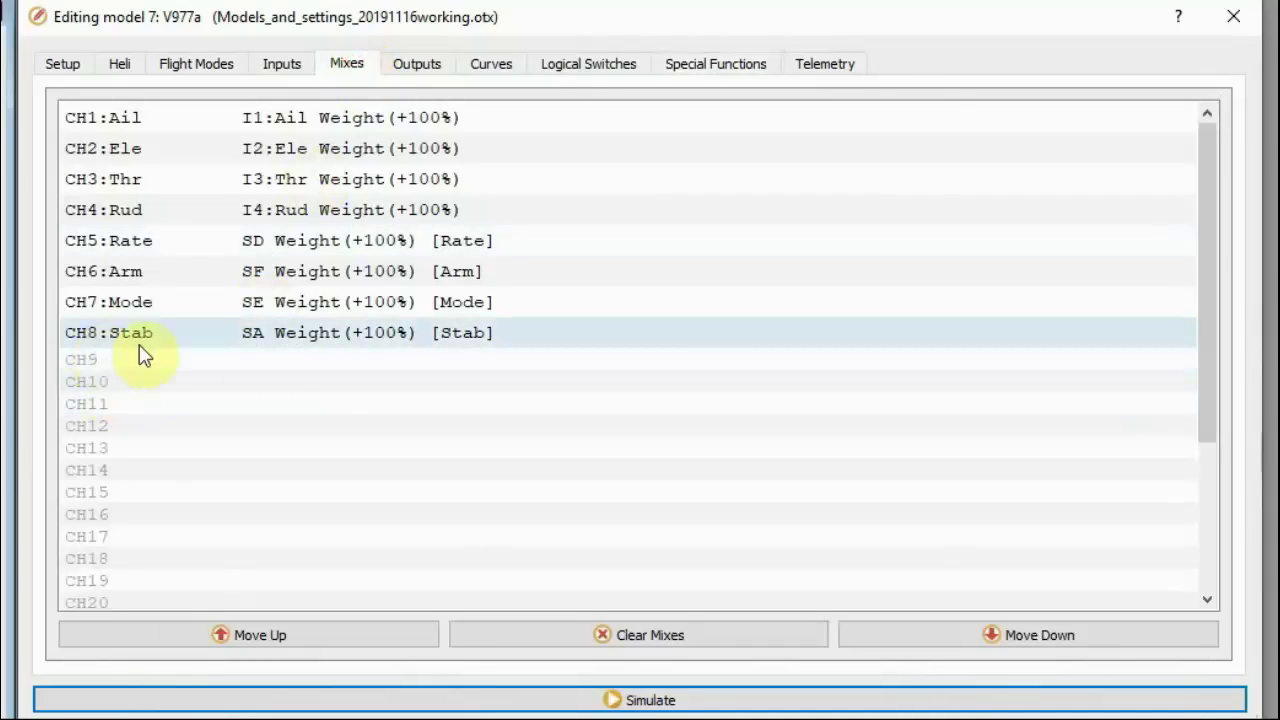
left_click(312, 312)
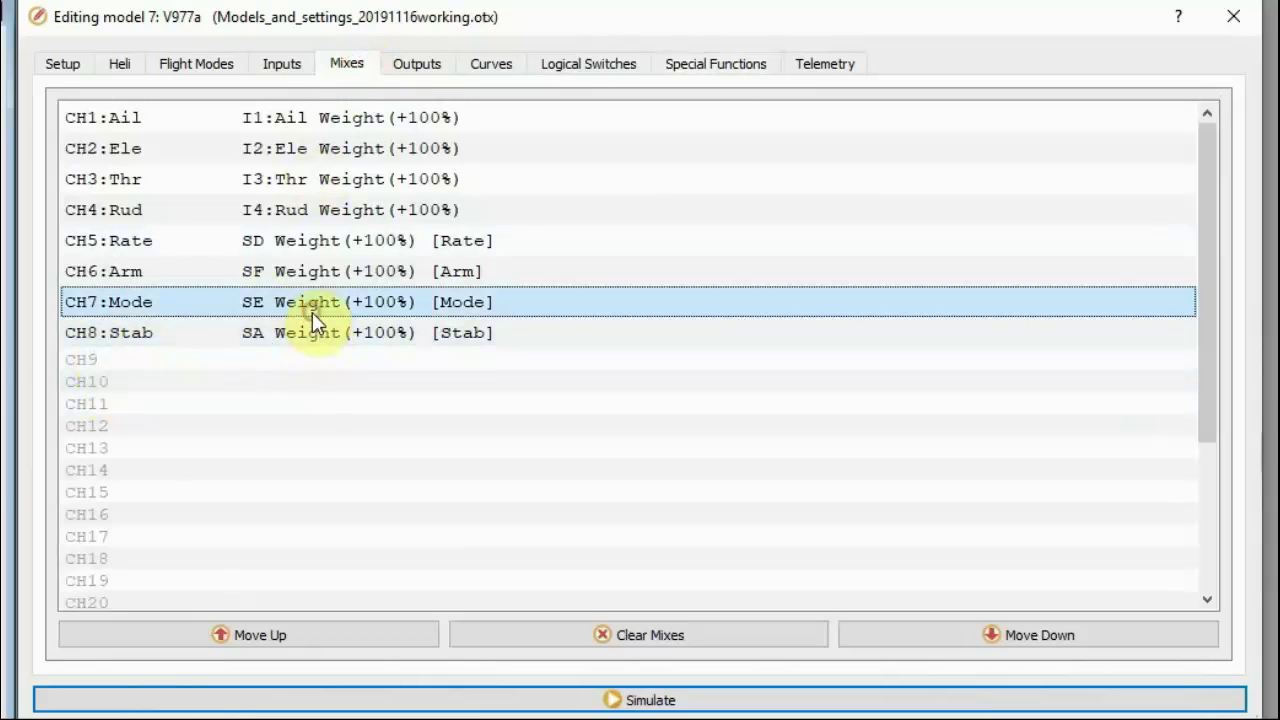
left_click(618, 72)
left_click(706, 66)
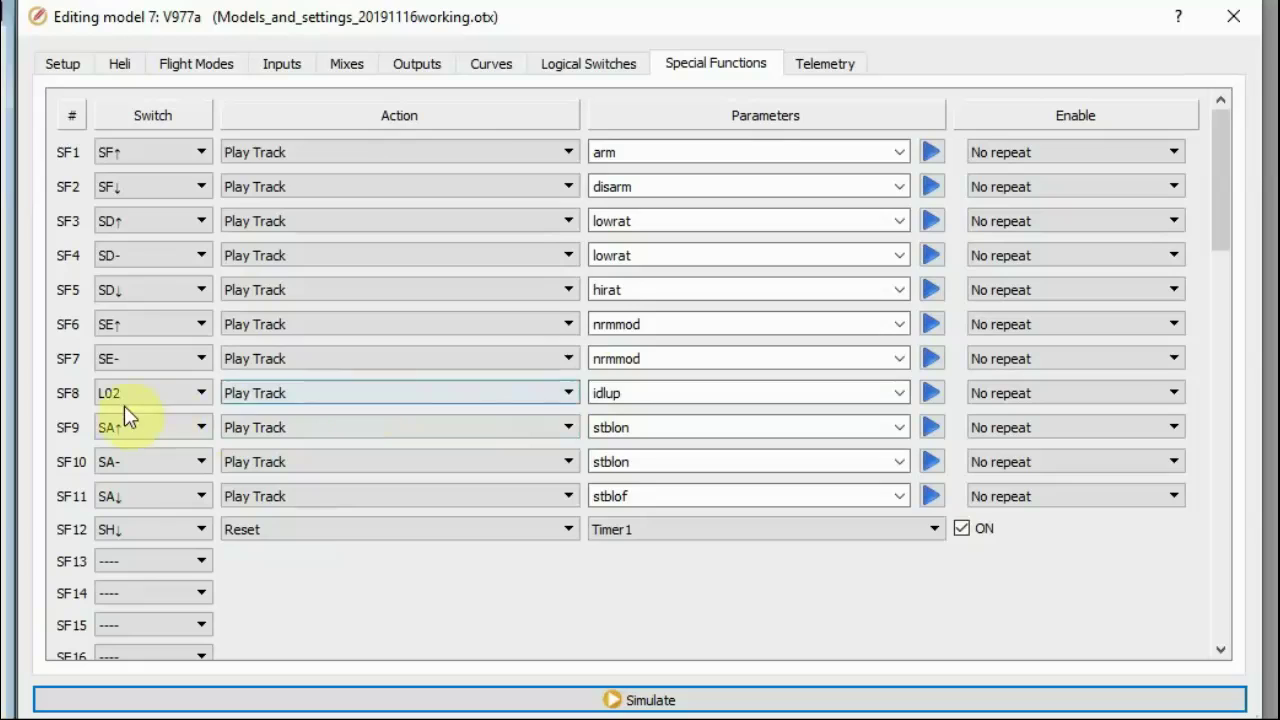
left_click(594, 70)
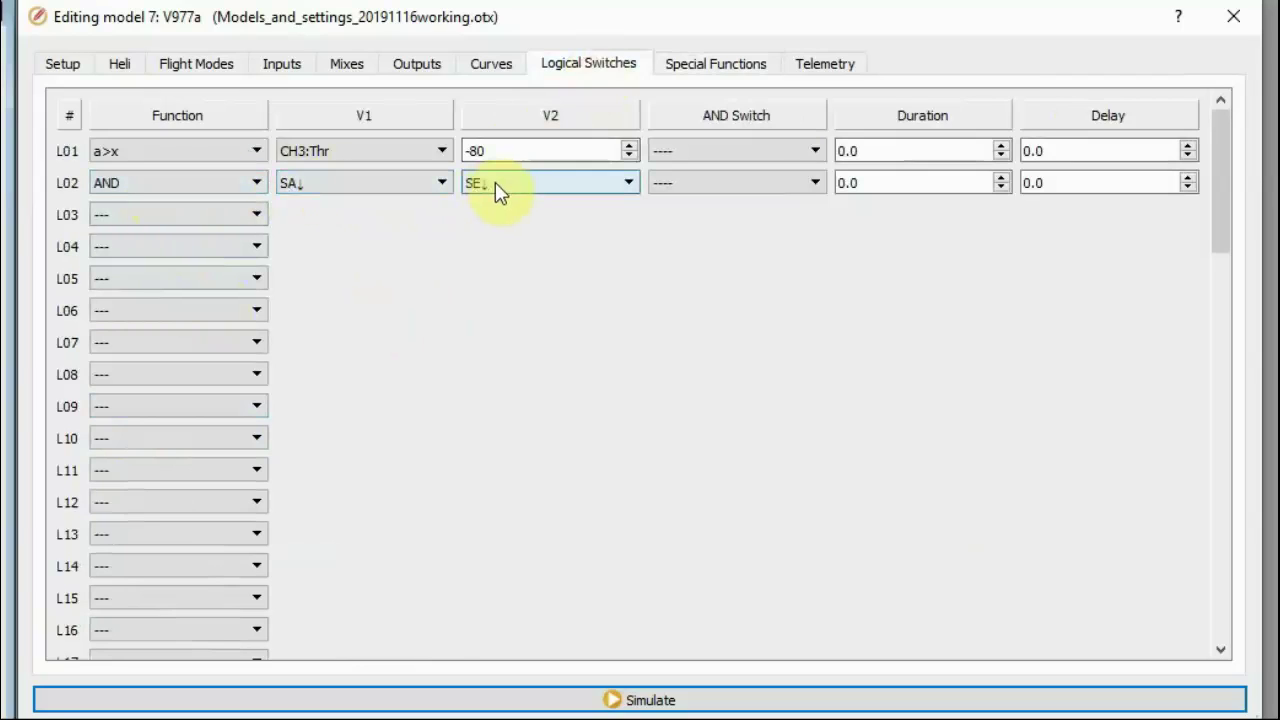
Simulate the model and move switches SA and SE fully down to test the idle-up condition
left_click(650, 700)
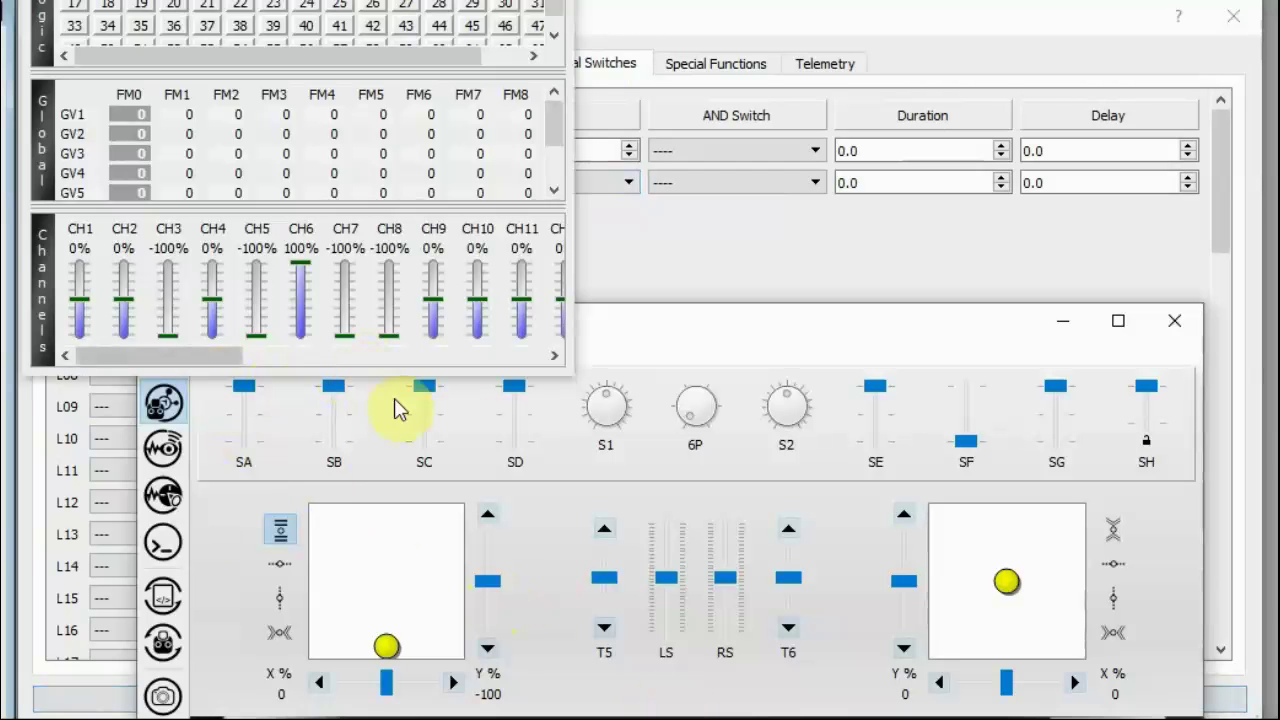
left_click(247, 452)
left_click(247, 452)
left_click(873, 452)
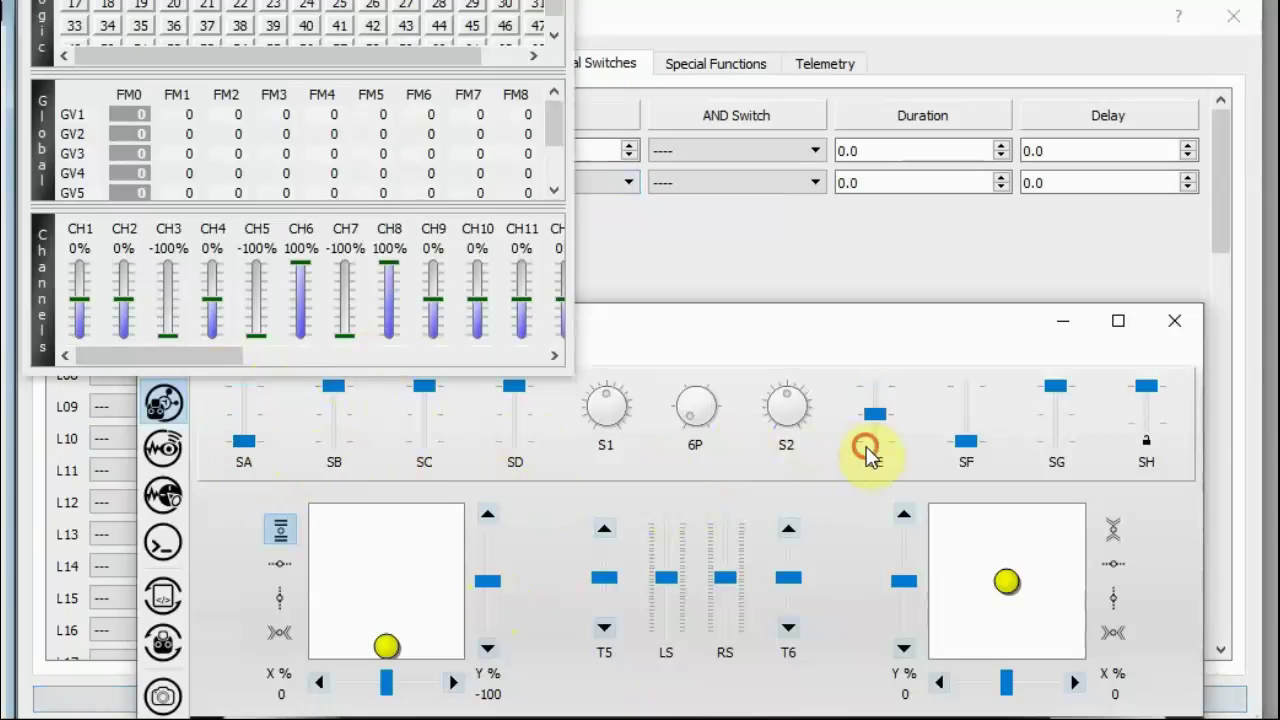
left_click(874, 453)
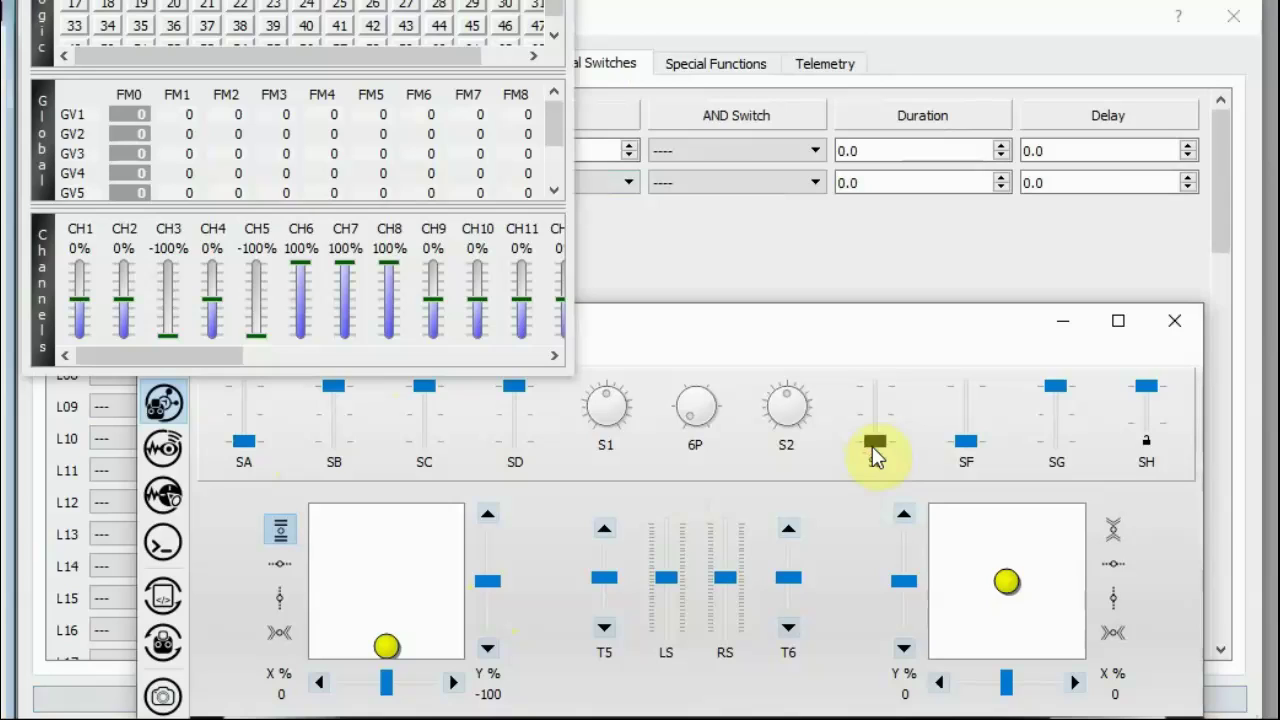
With SE down, test switch SA through its middle, up and down positions, leave it down, and close the simulator
left_click(246, 452)
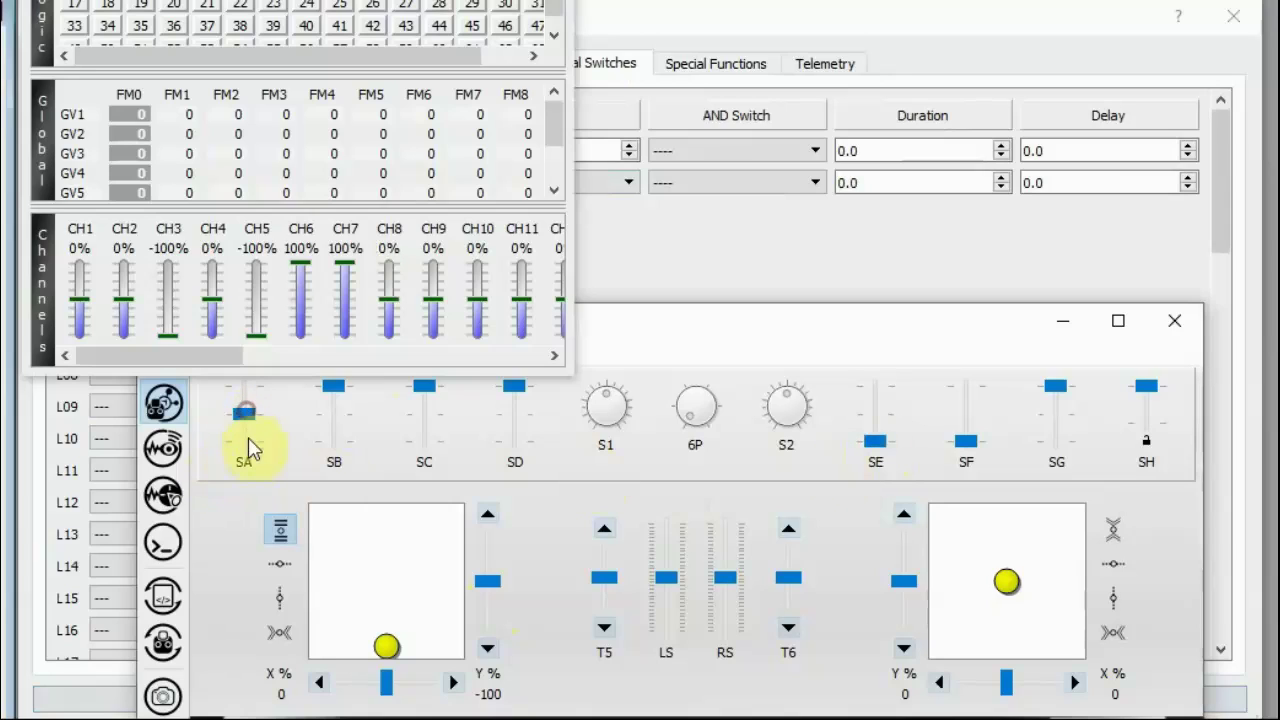
left_click(247, 451)
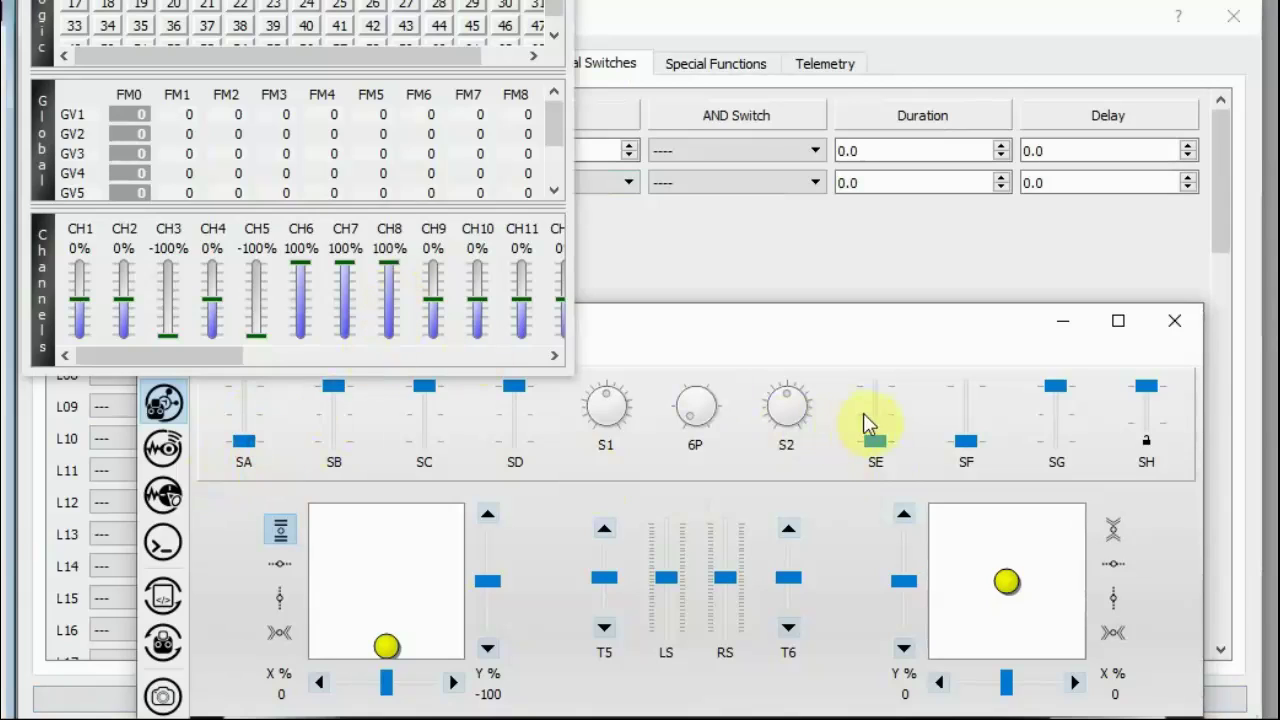
left_click(874, 443)
left_click(247, 424)
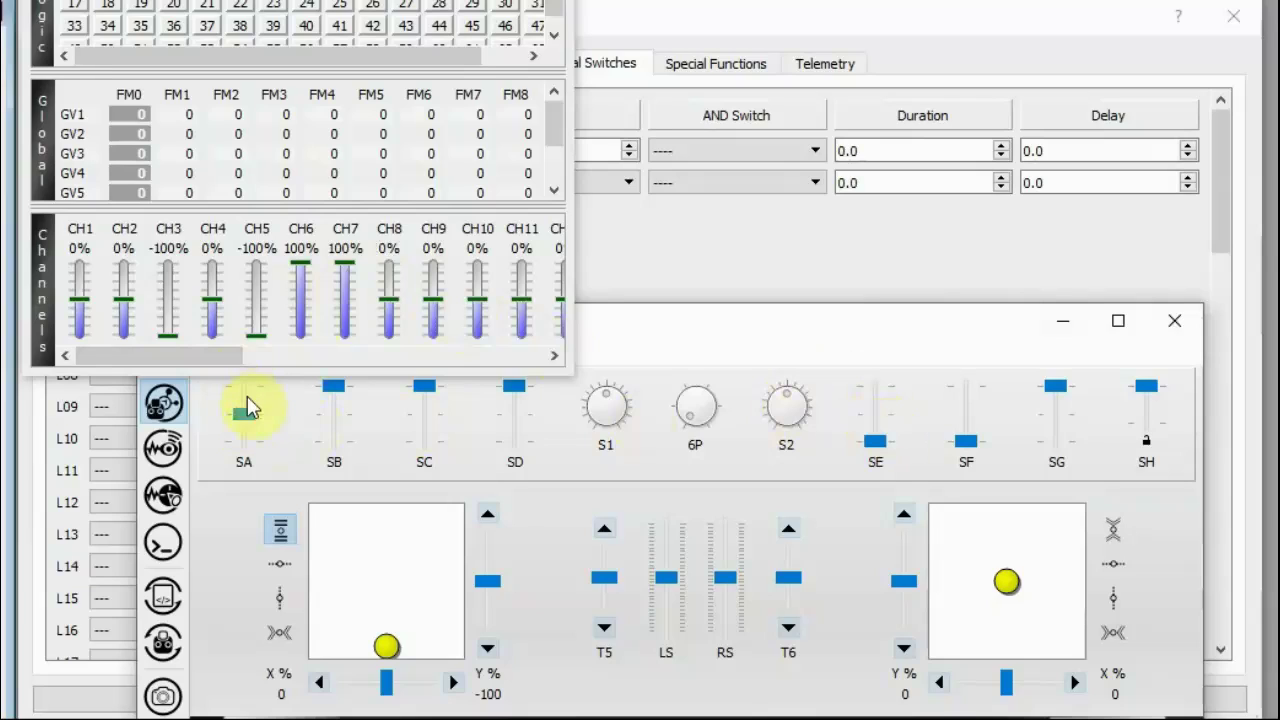
left_click(247, 416)
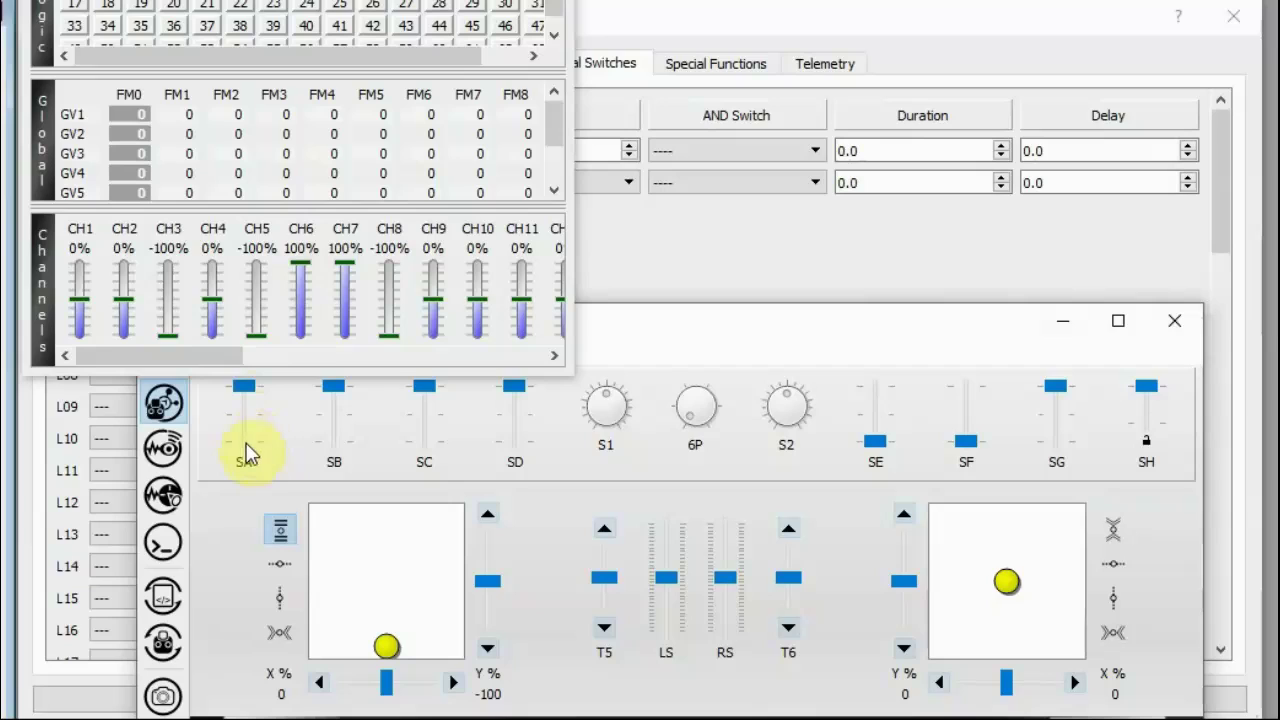
left_click(246, 448)
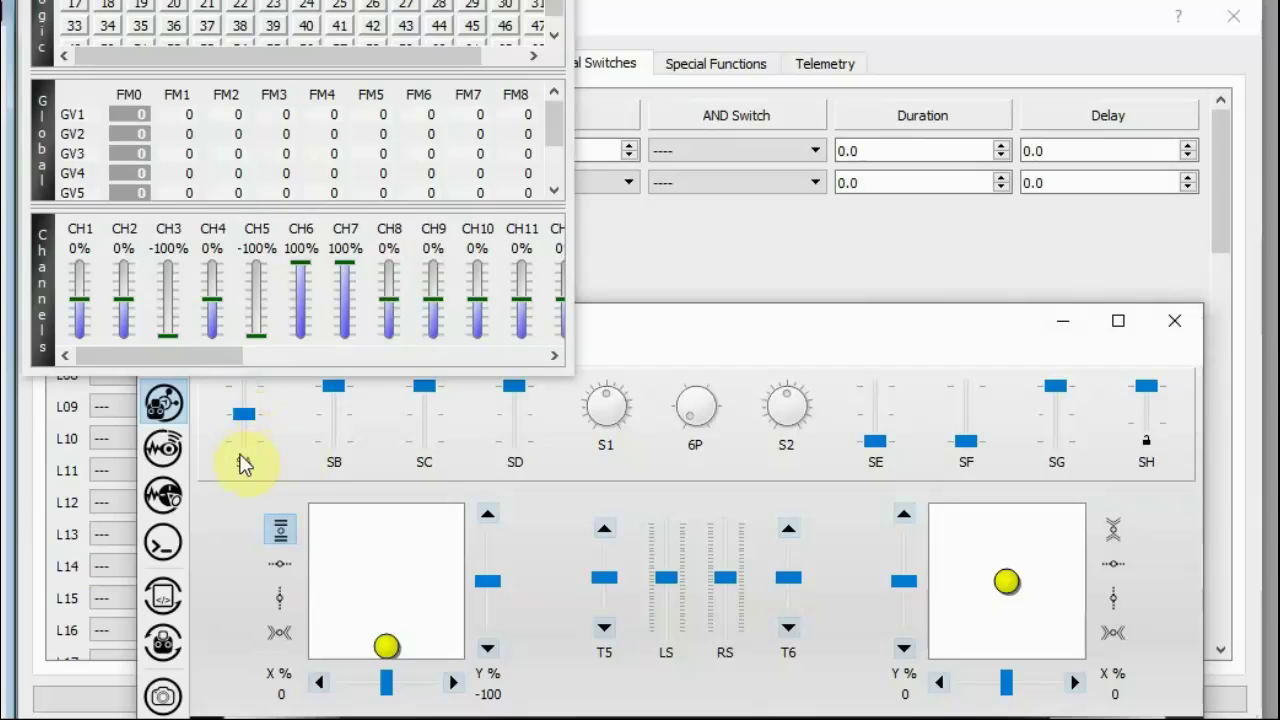
left_click(244, 442)
left_click(1172, 322)
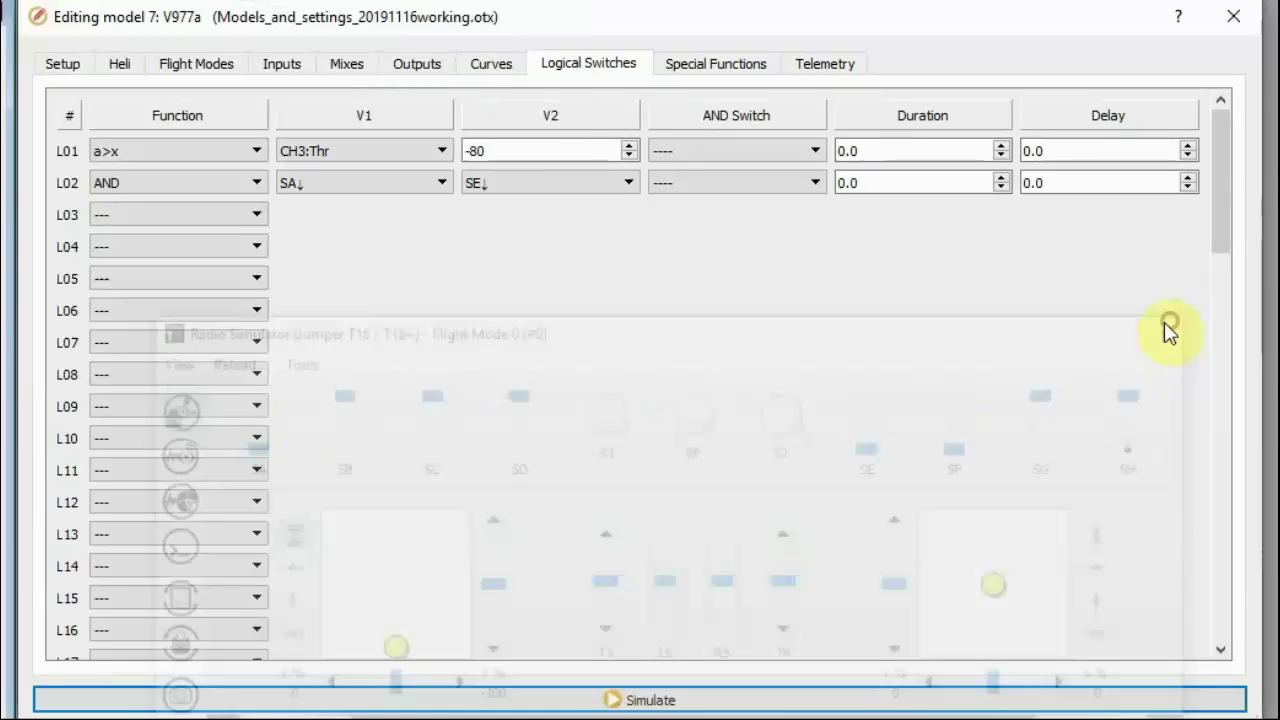
Check the arm channel's switch assignments and set the AND switch of logical switch L02 to SF↑
left_click(352, 68)
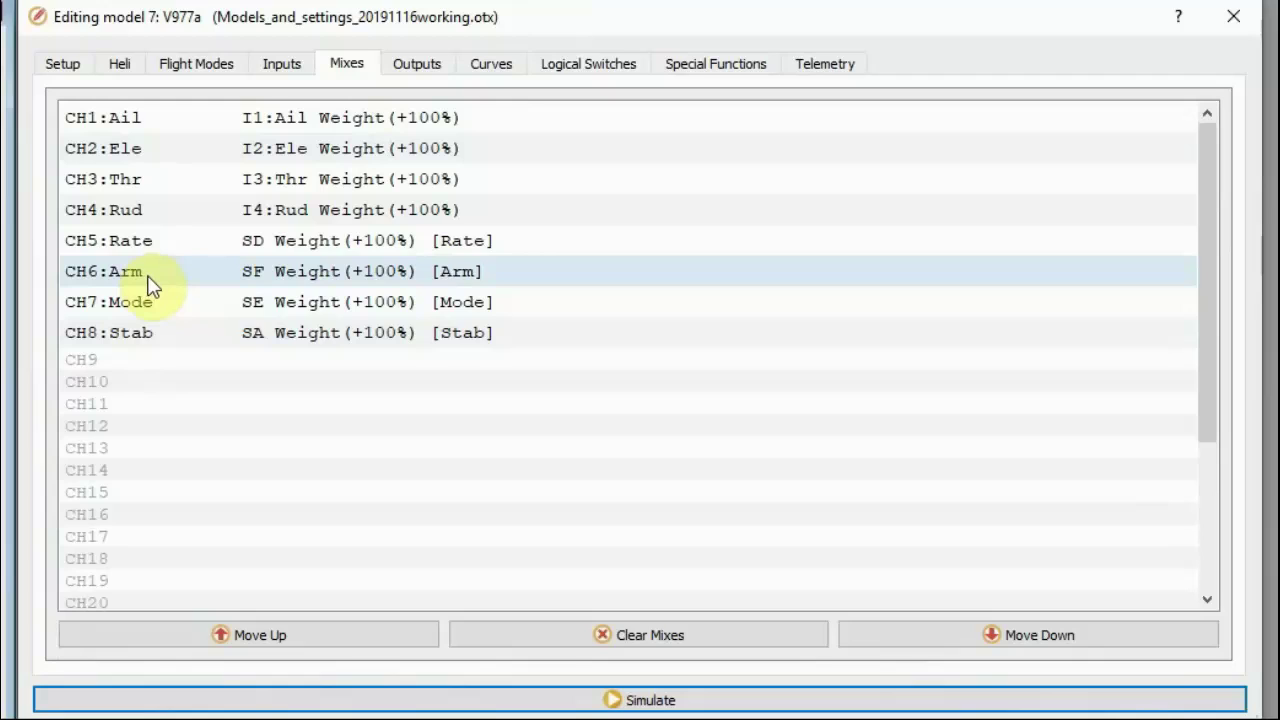
left_click(637, 75)
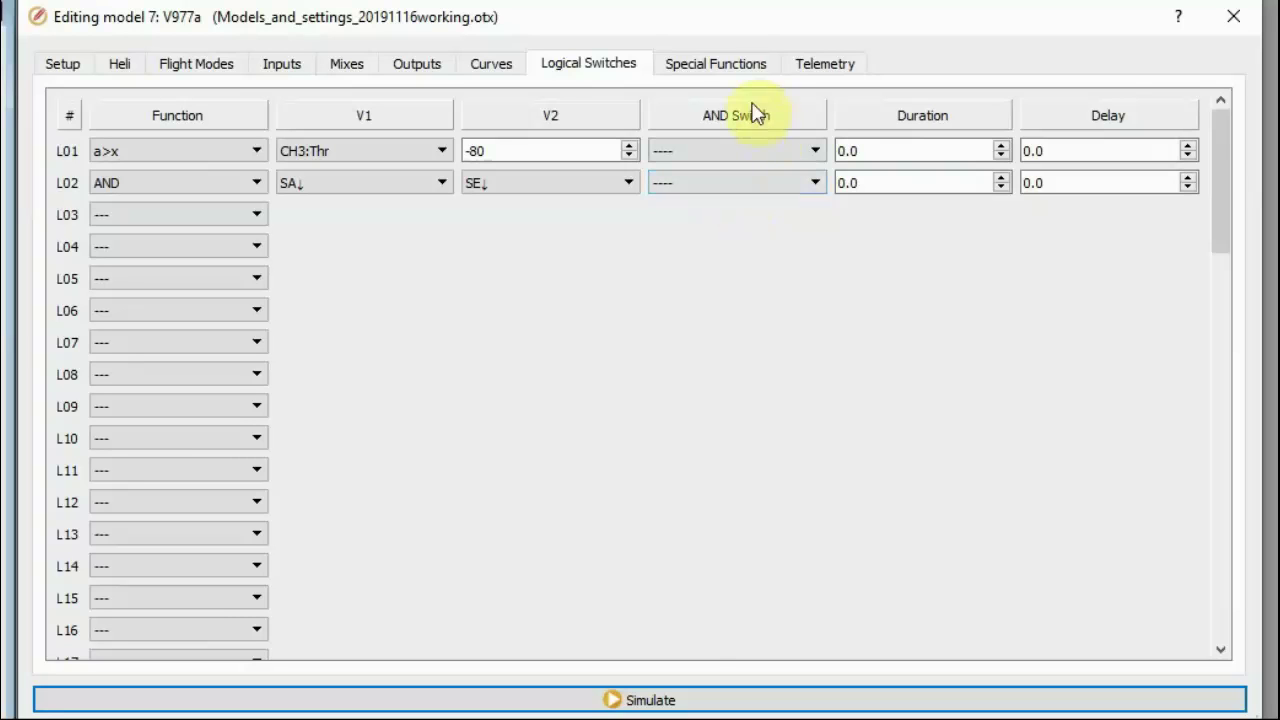
left_click(742, 66)
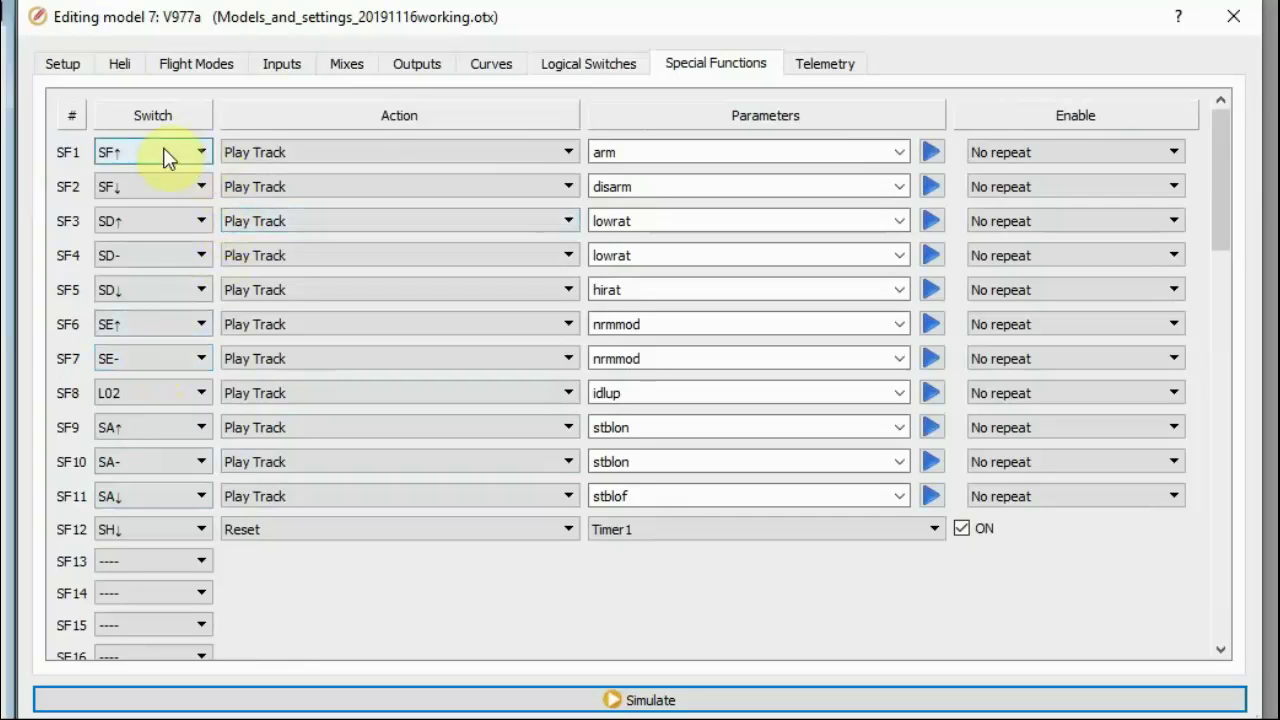
left_click(600, 64)
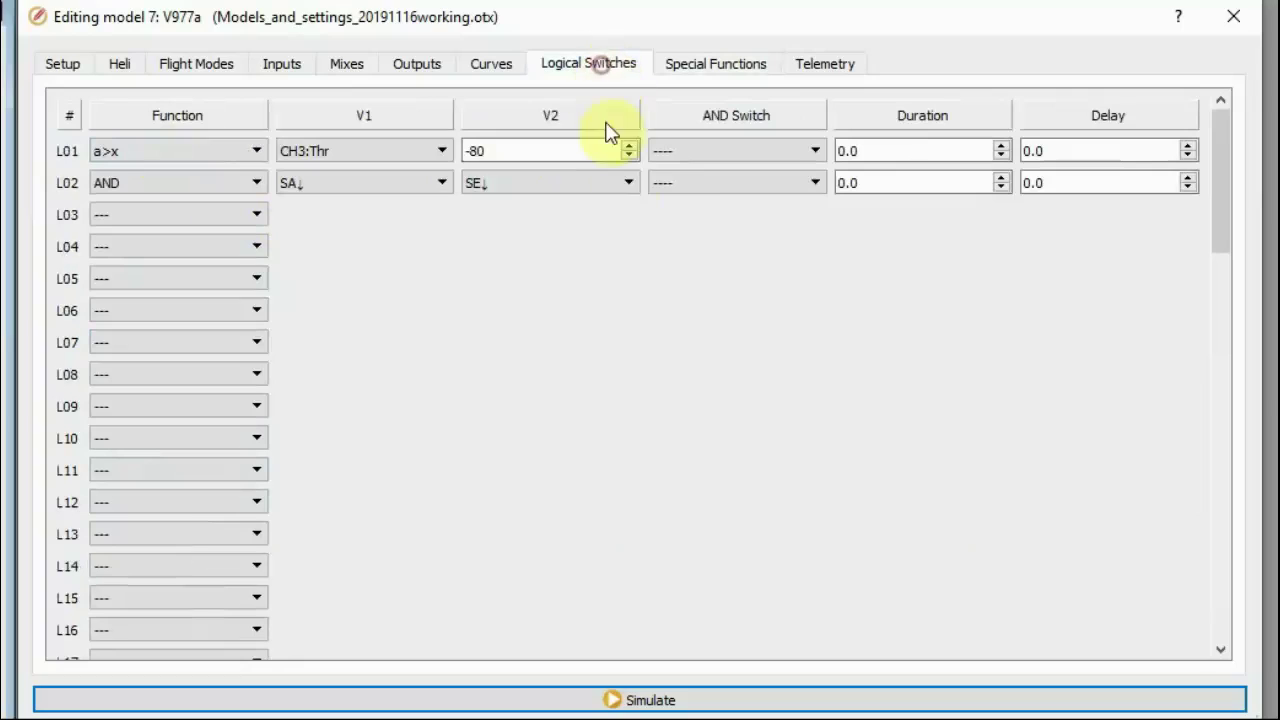
left_click(785, 183)
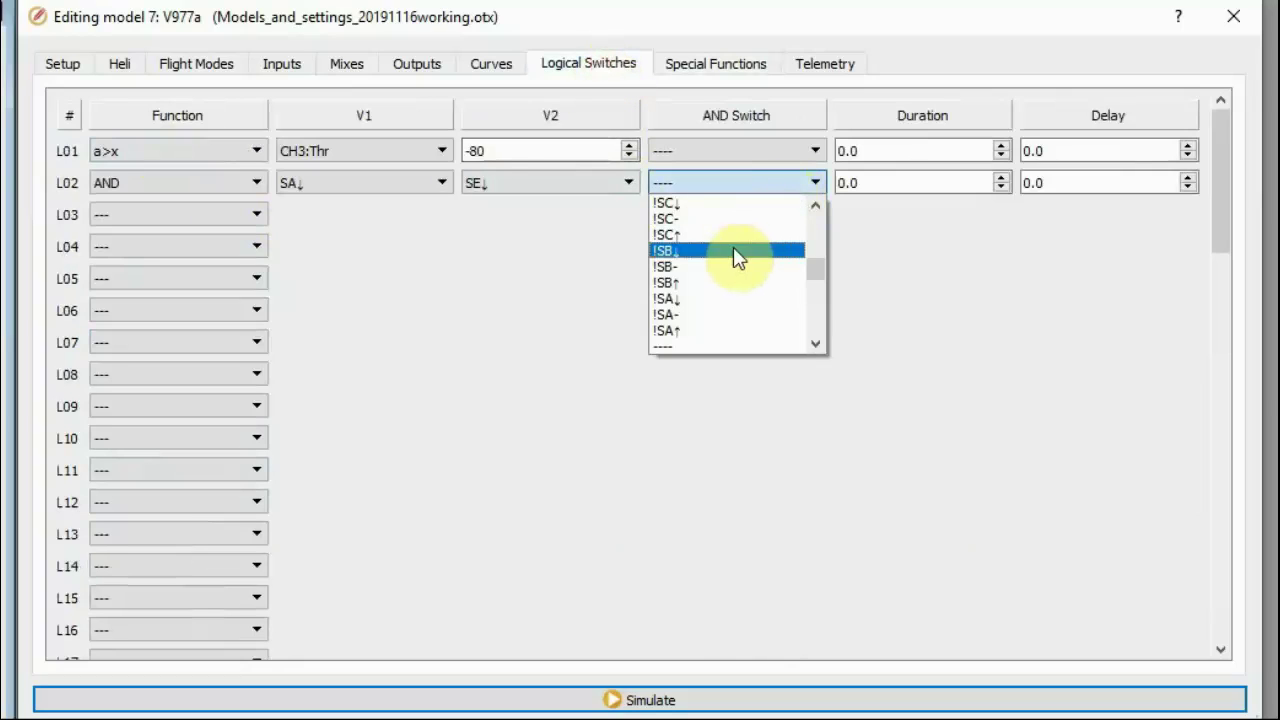
scroll(737, 297, "down", 4)
scroll(733, 310, "down", 2)
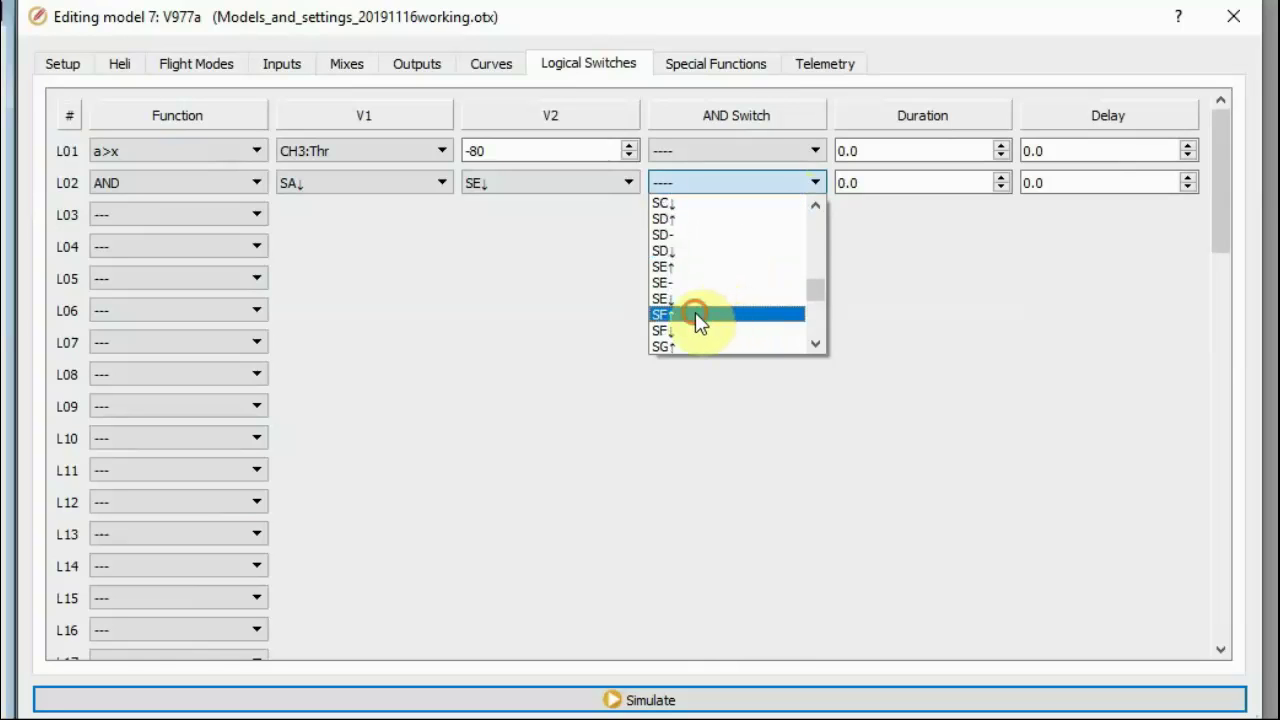
left_click(696, 314)
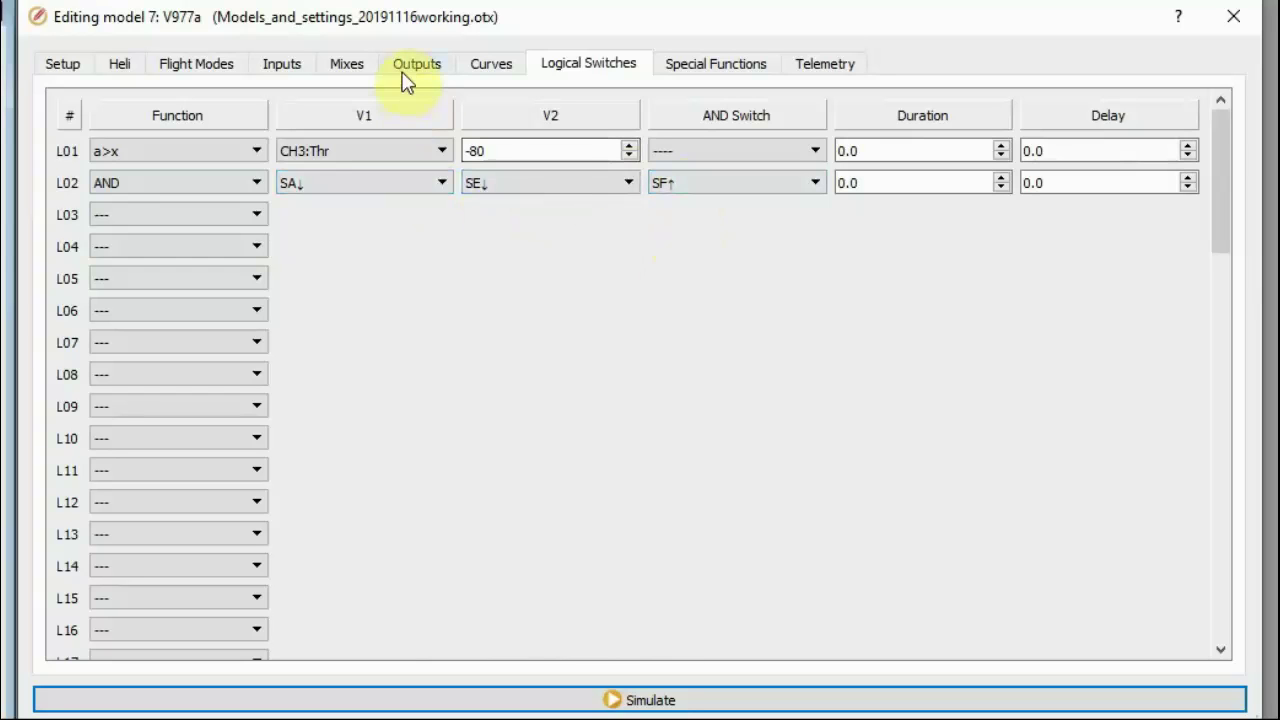
Compare the arm, mode and stabilization mixes with logical switch L02 and the special functions
left_click(366, 64)
left_click(245, 272)
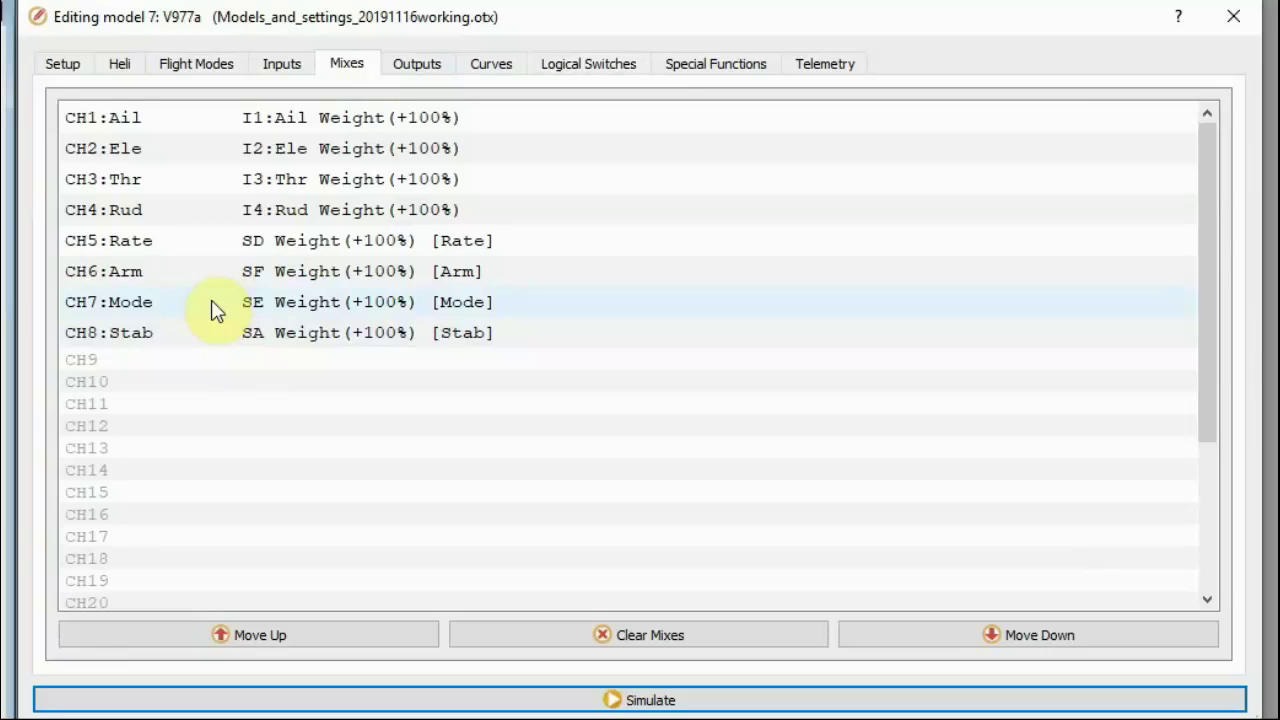
left_click(573, 64)
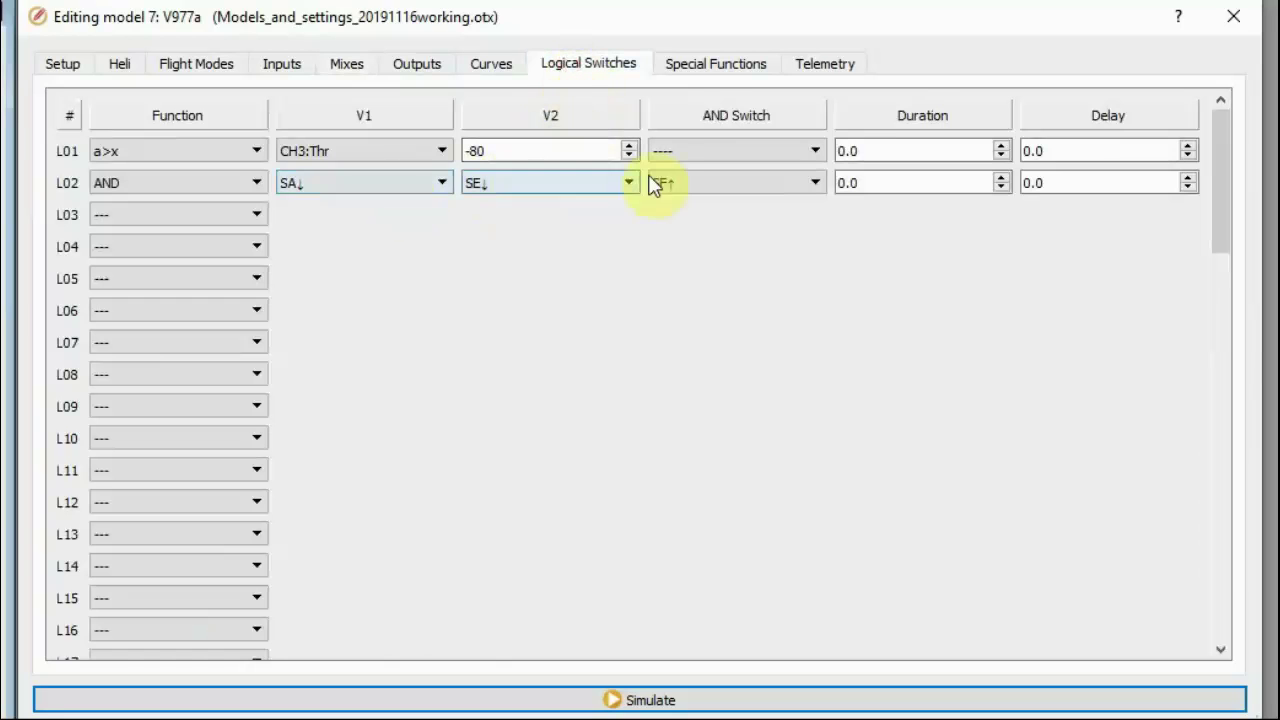
left_click(705, 66)
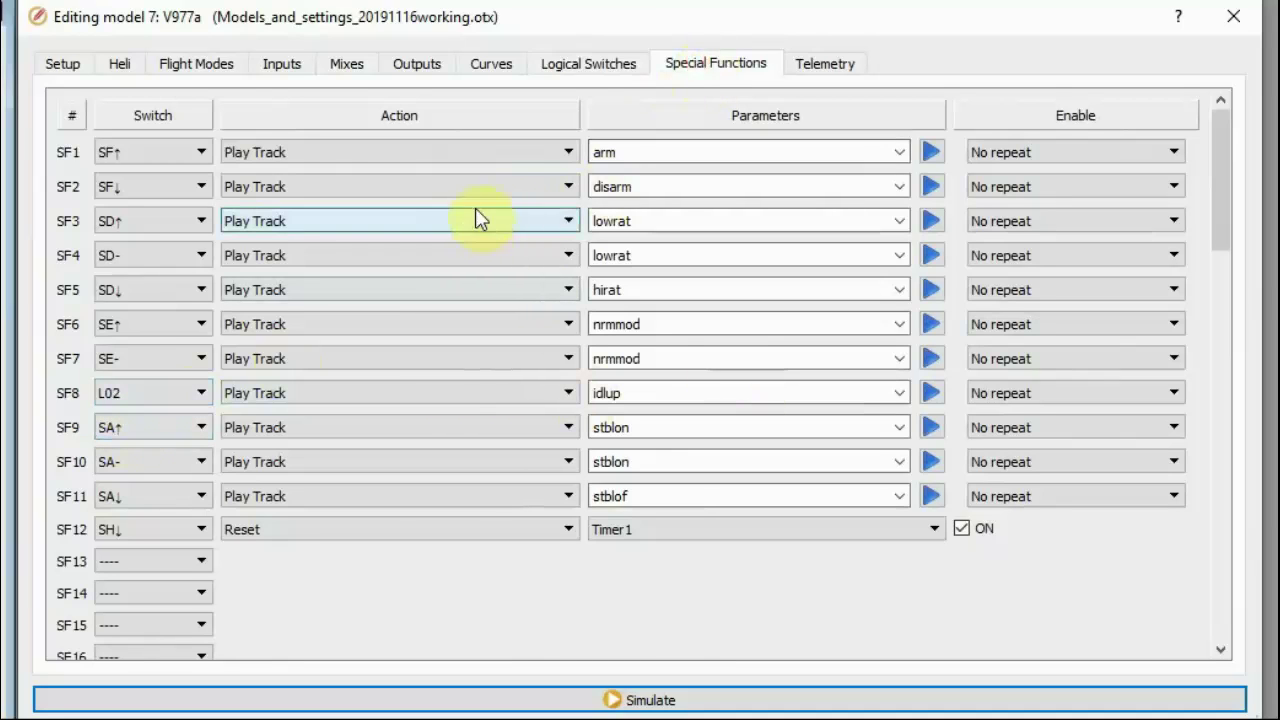
Compare the channel mixes with the output channels' names and directions, including the aileron and rudder channels
left_click(350, 65)
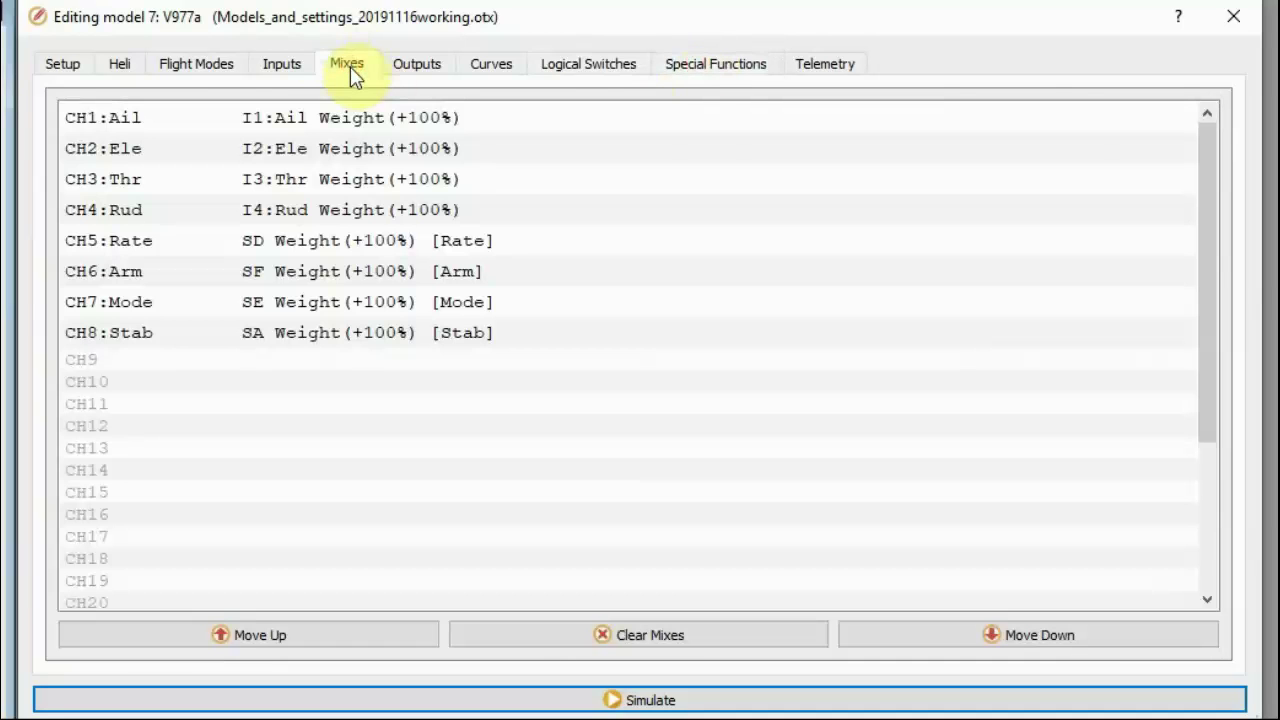
left_click(428, 70)
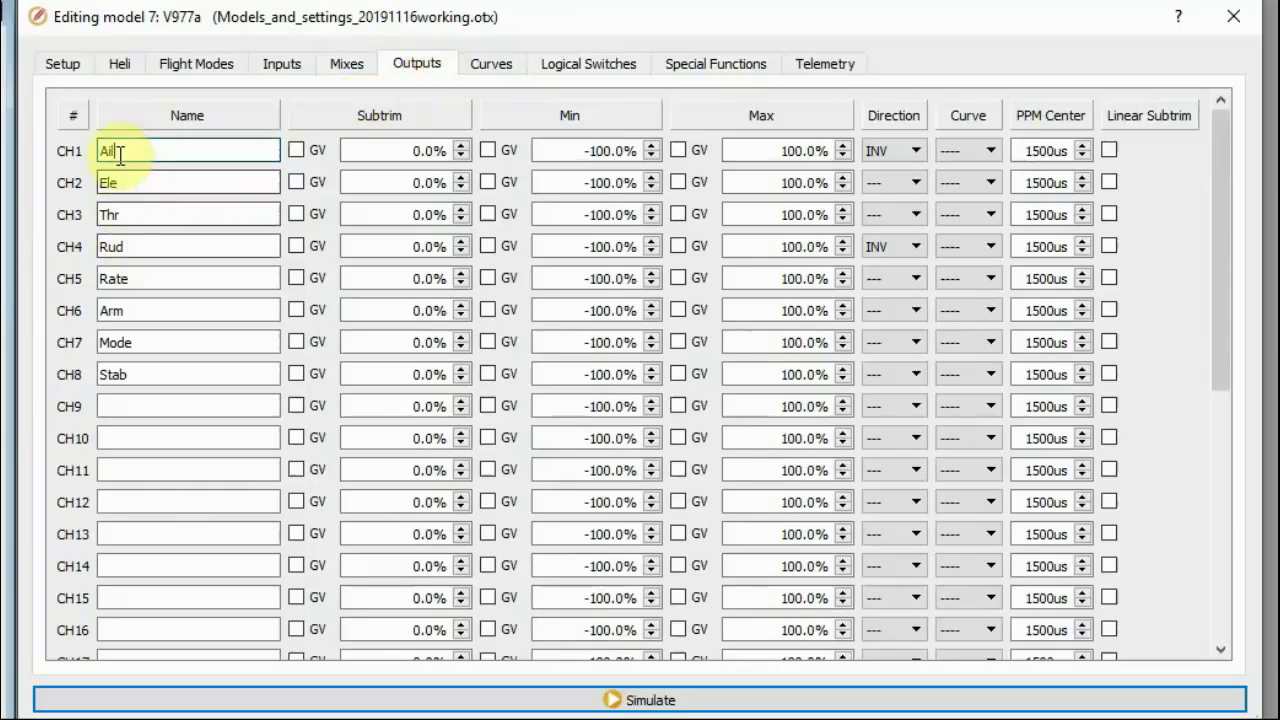
left_click(300, 74)
left_click(341, 72)
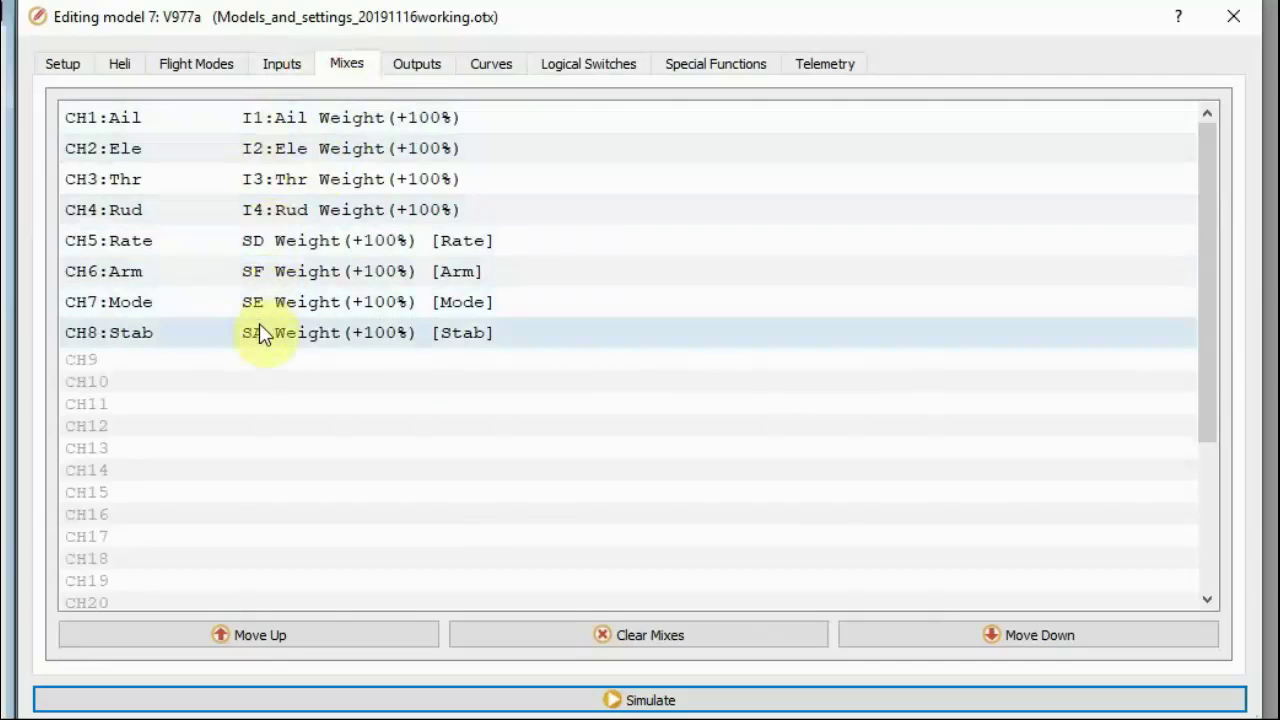
left_click(405, 68)
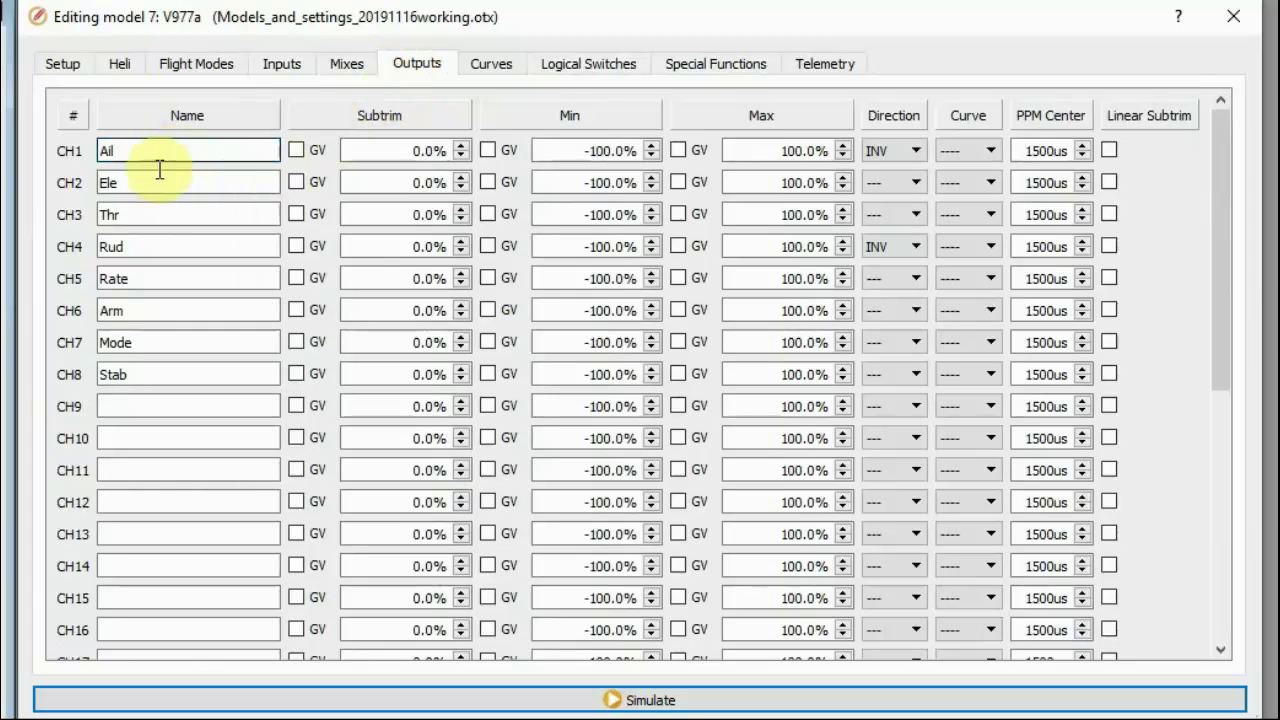
left_click(343, 82)
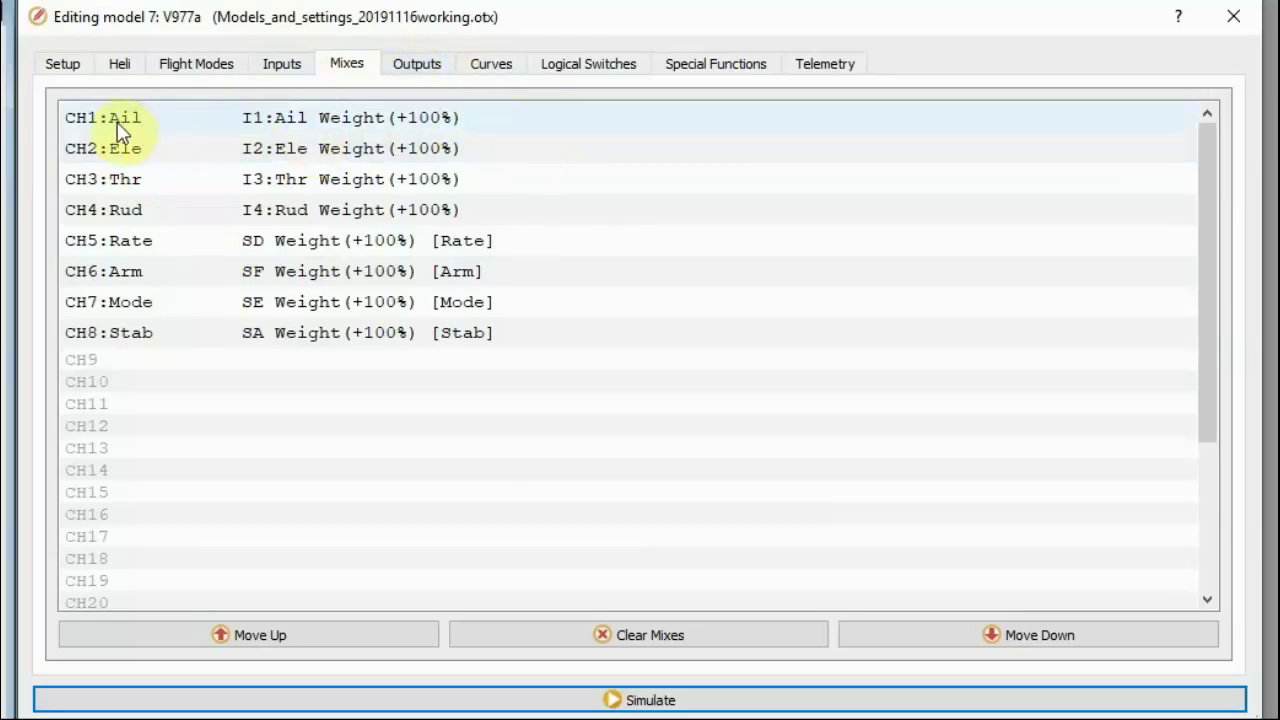
left_click(428, 68)
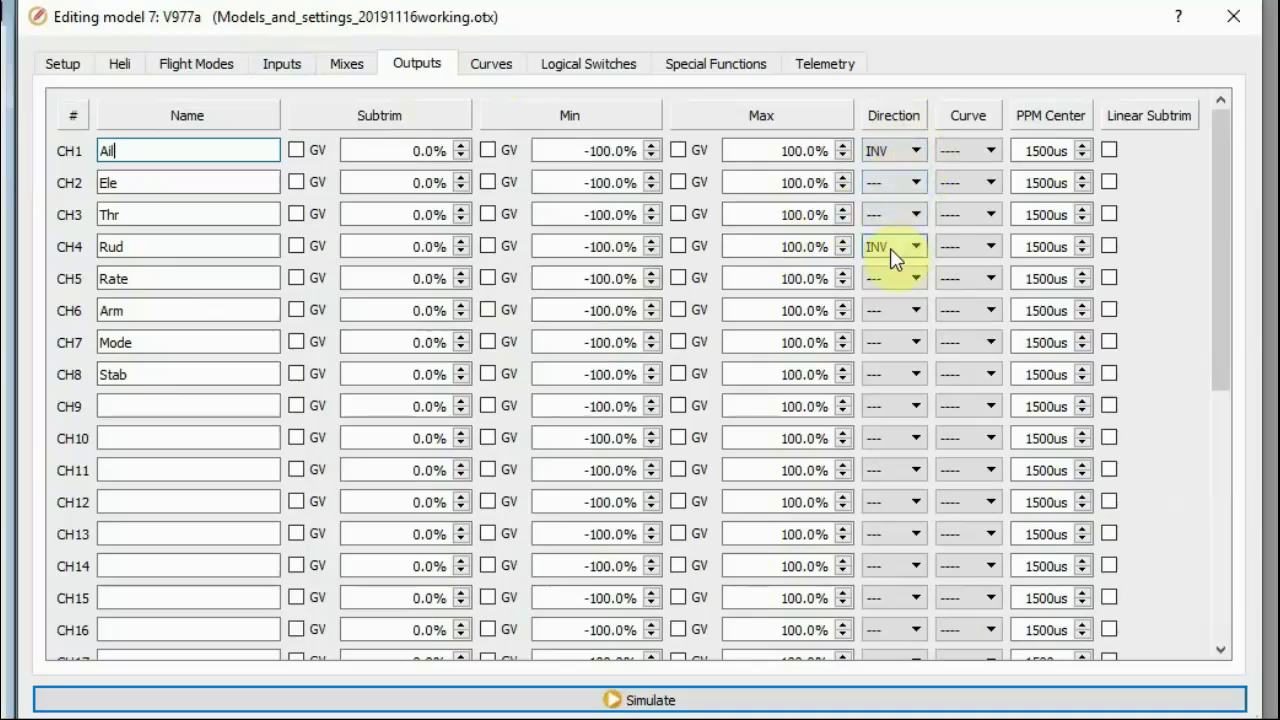
Review the model's curves, the conditions of logical switches L01 and L02, and the special functions' switches and tracks
left_click(498, 70)
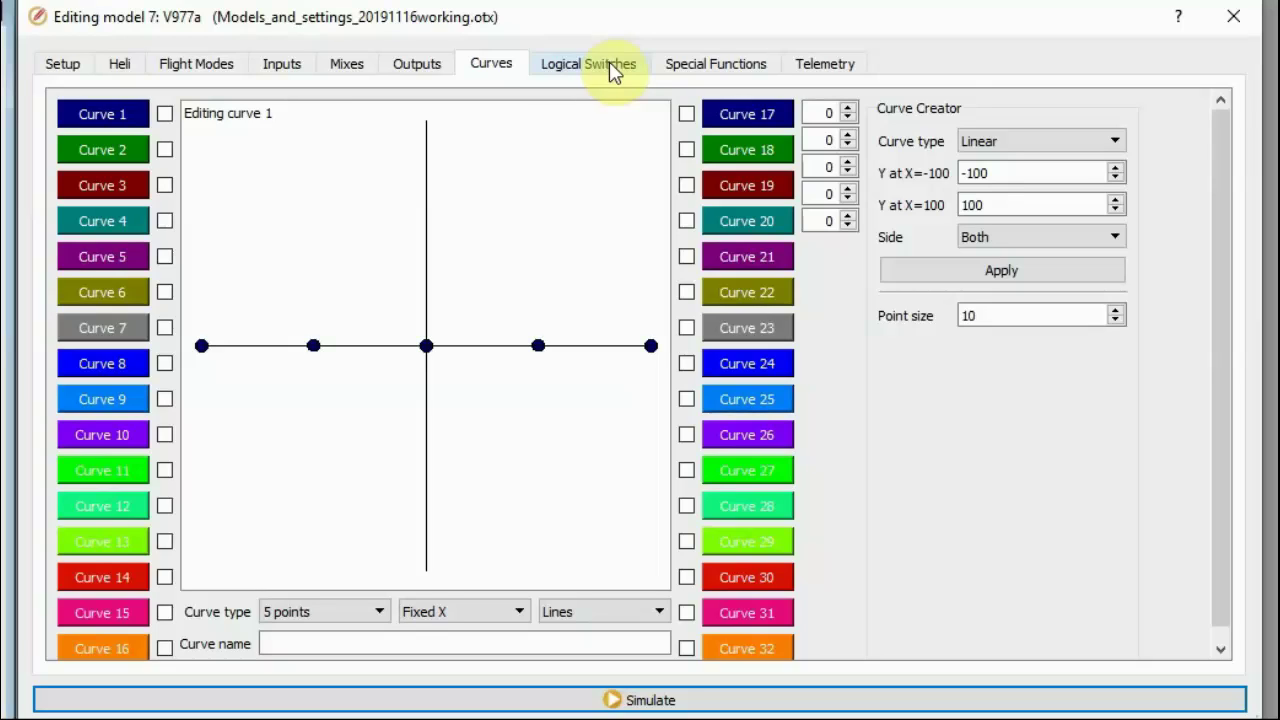
left_click(609, 63)
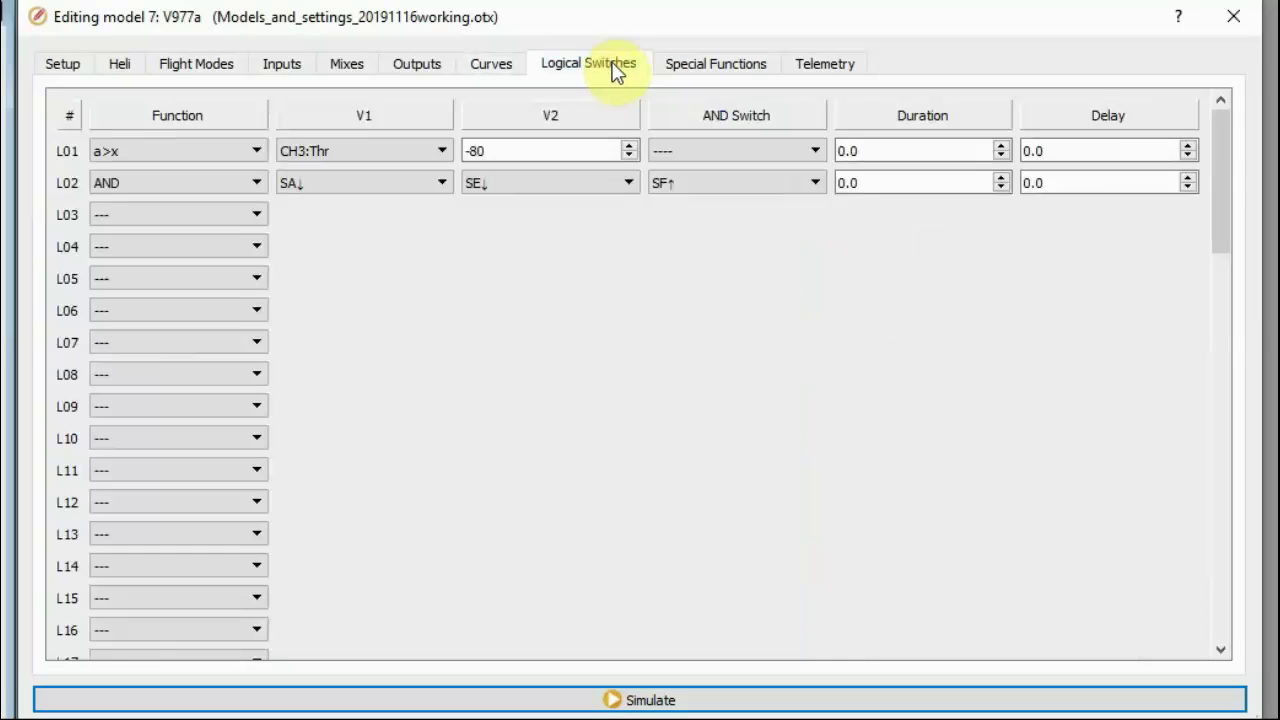
left_click(251, 244)
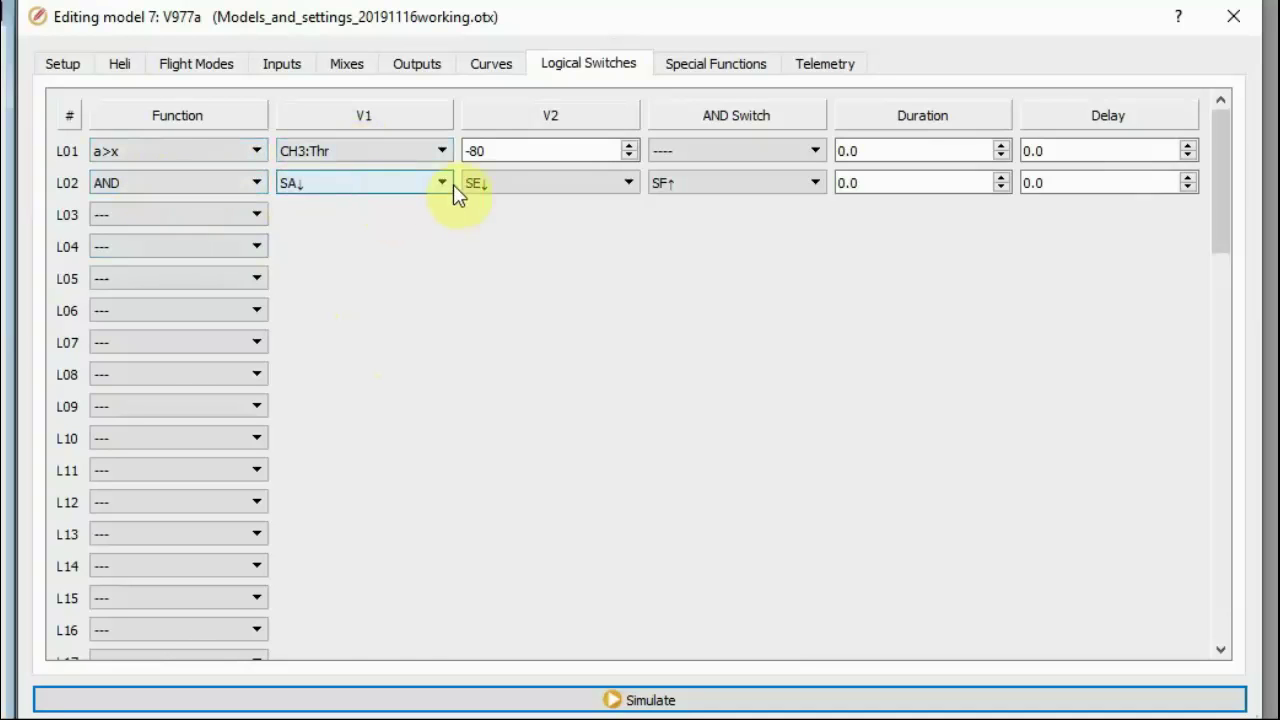
left_click(739, 66)
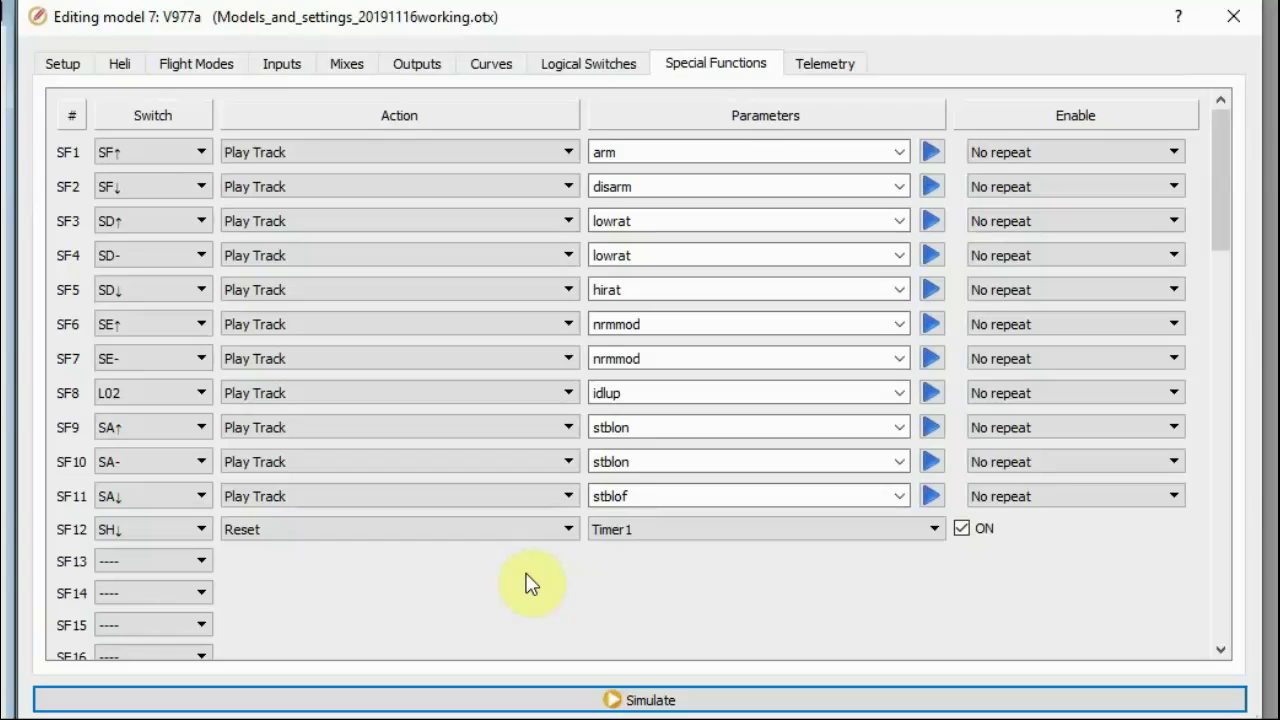
left_click(620, 492)
Recheck the channel mixes along with the model's setup, inputs and output channel settings
left_click(347, 63)
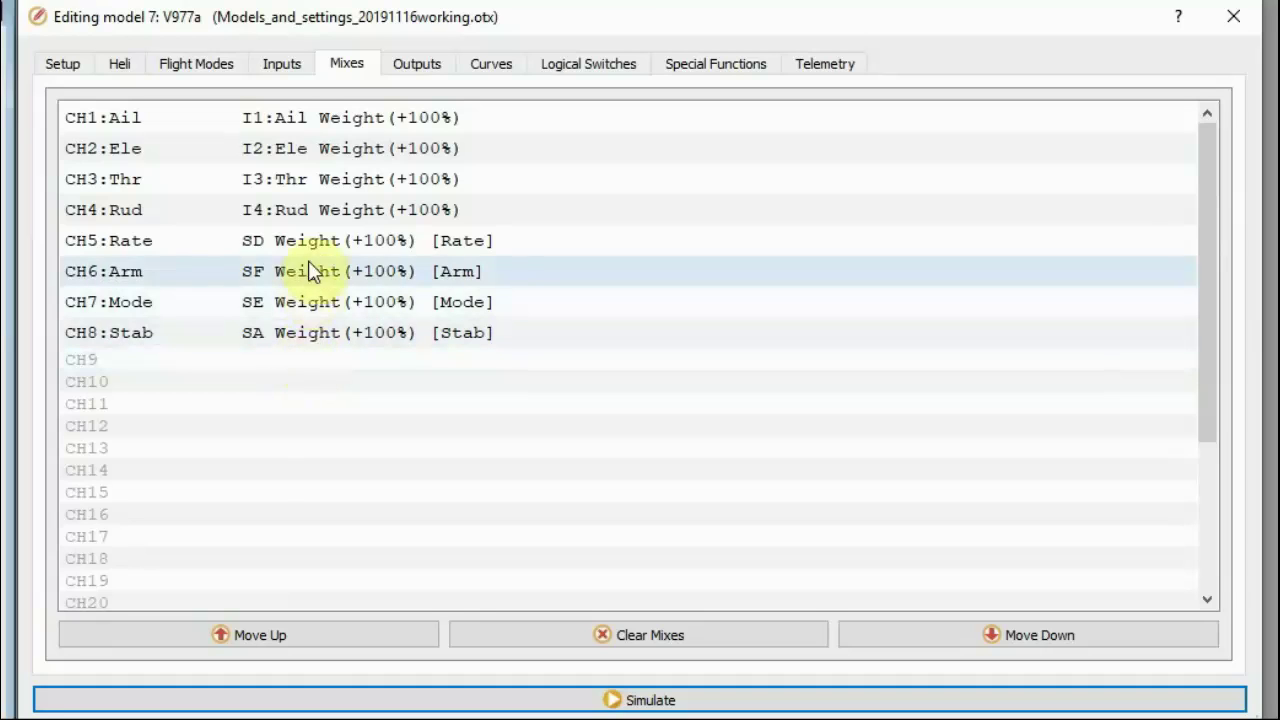
left_click(81, 57)
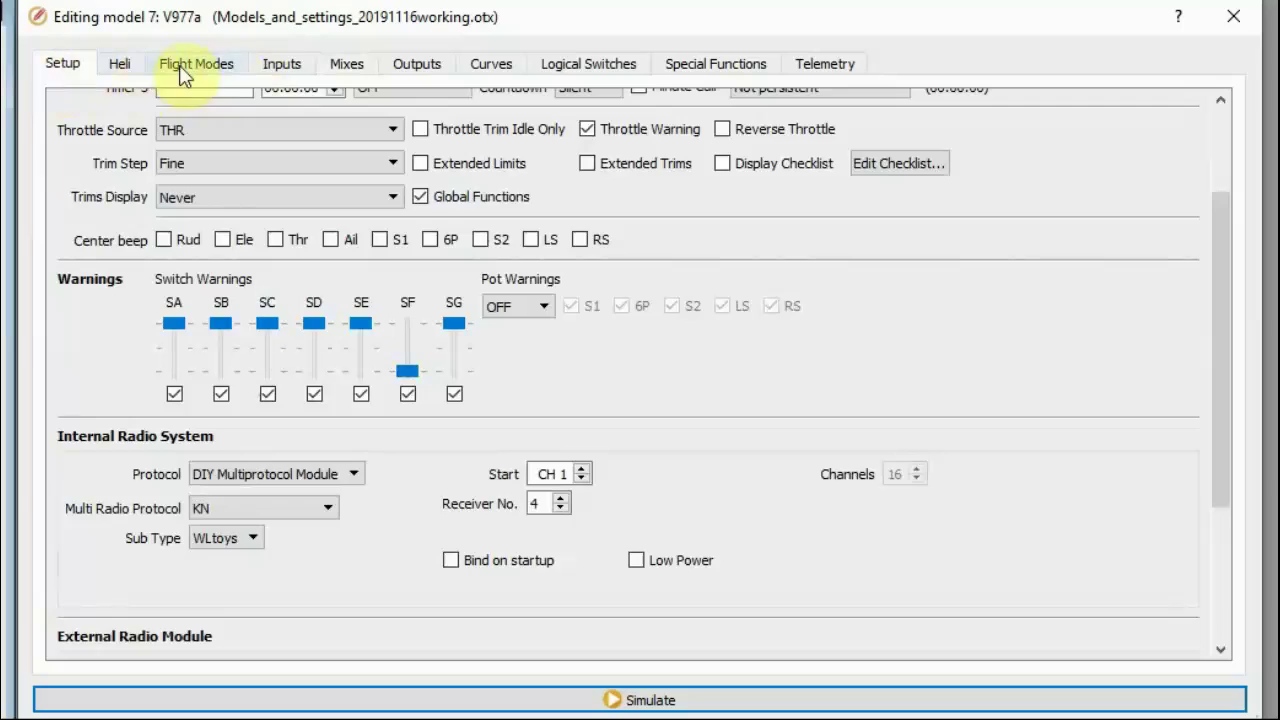
left_click(290, 66)
left_click(346, 70)
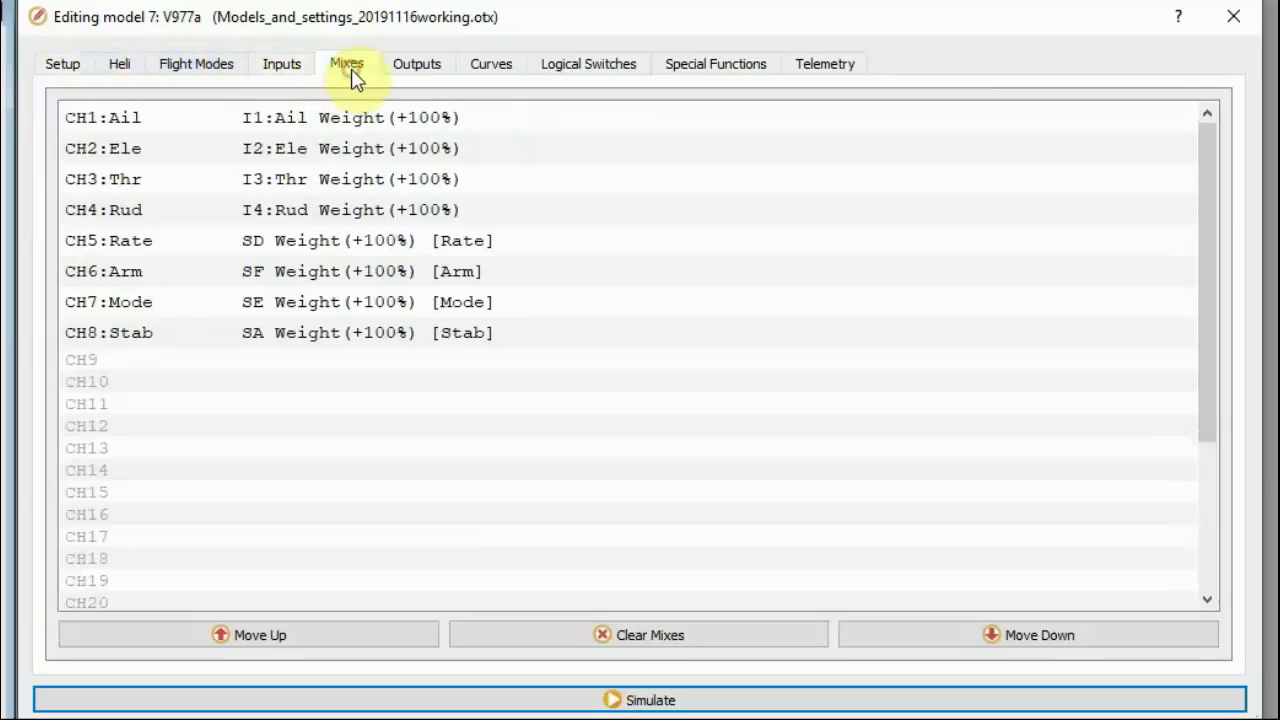
left_click(437, 66)
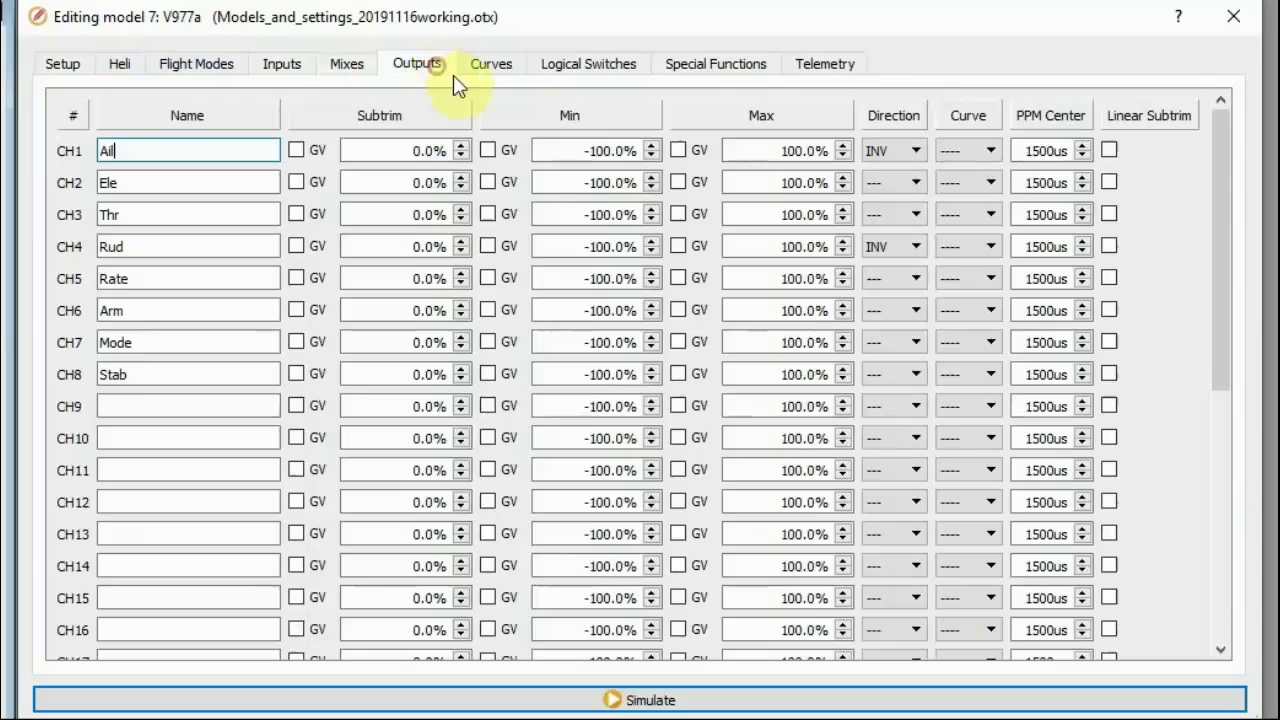